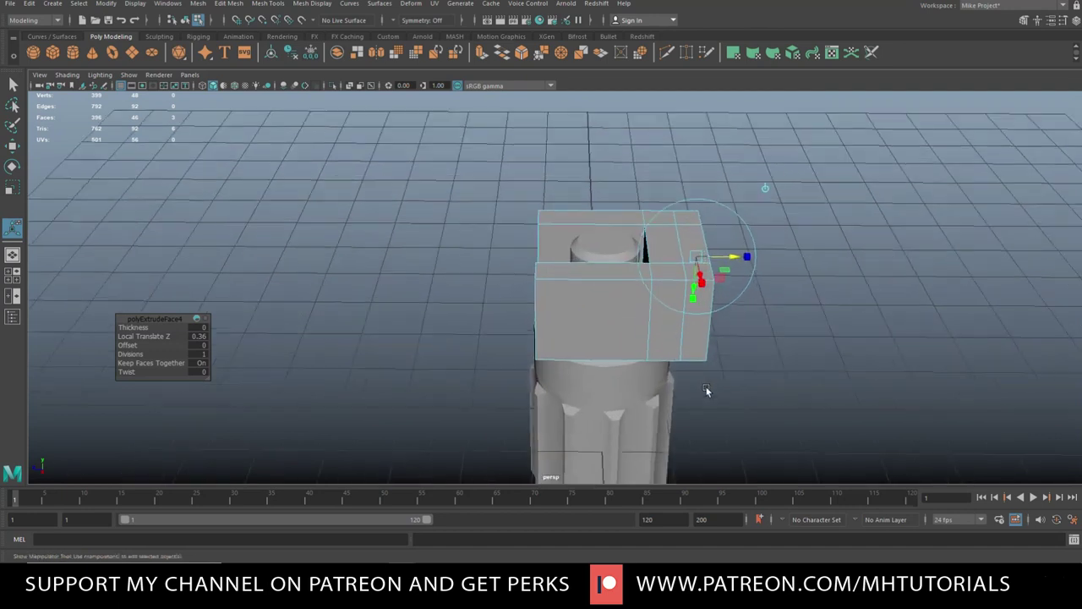
Extrude the two opposite outer side faces at the back of the bracket and scale the new faces outward along X.
click(765, 369)
alt+drag(897, 377, 580, 371)
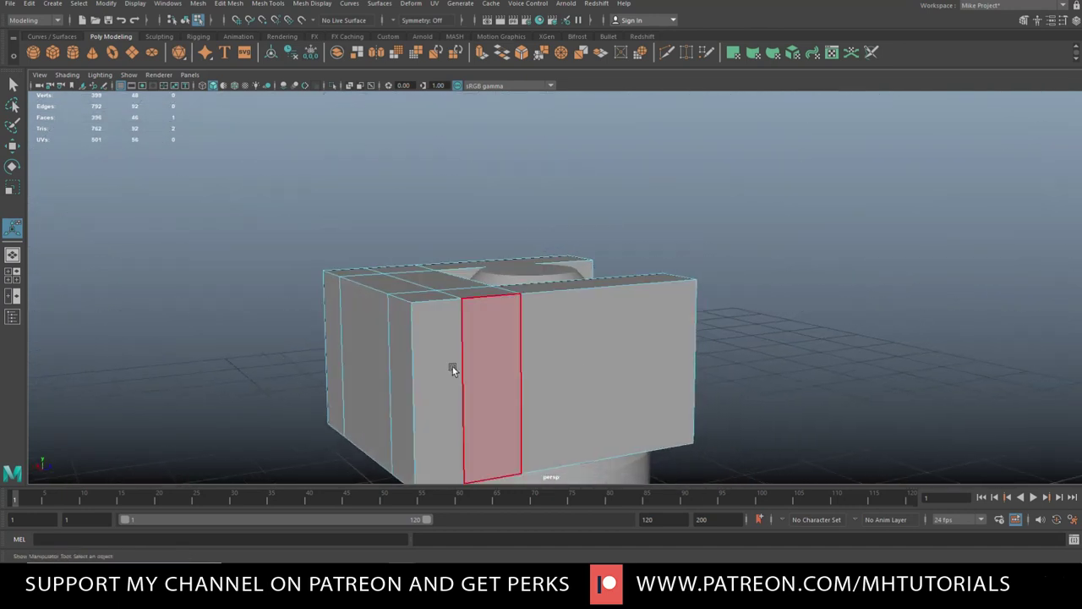
click(427, 358)
alt+right_drag(427, 357, 275, 345)
alt+drag(275, 345, 396, 381)
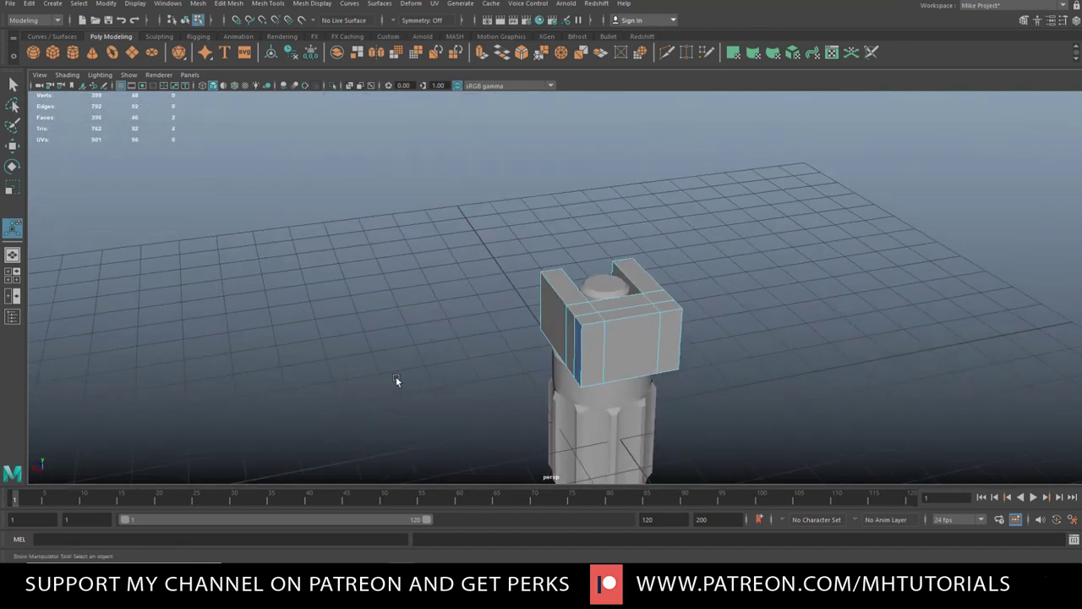
key(ctrl+e)
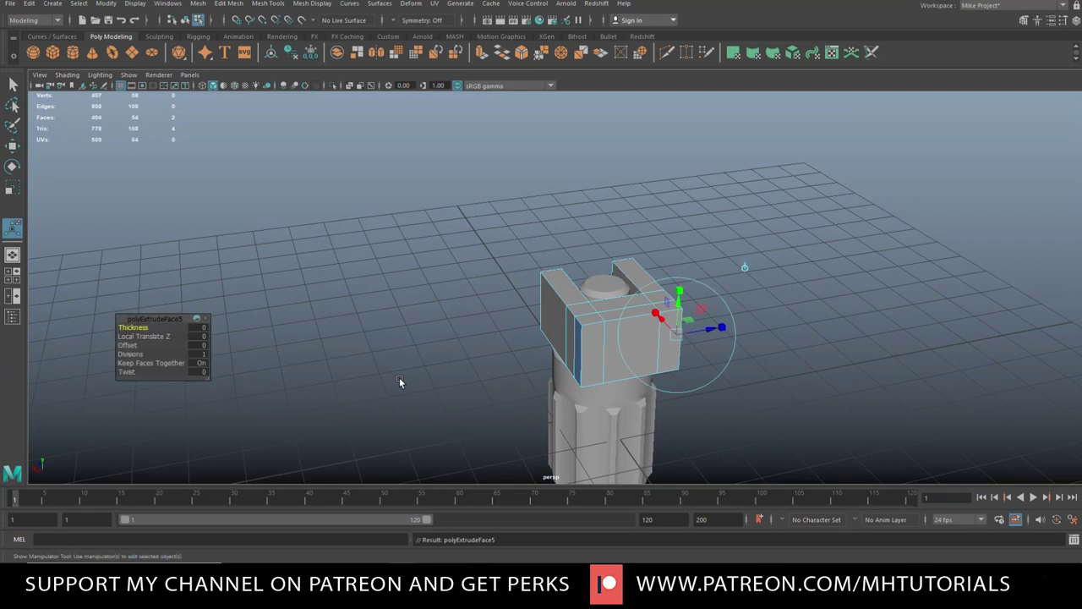
key(r)
drag(580, 358, 553, 369)
Scale the extruded side faces farther apart along X by about 2, using the shovel reference image to judge the blade width.
alt+drag(670, 319, 488, 319)
alt+middle_drag(488, 319, 527, 401)
alt+right_drag(527, 401, 504, 371)
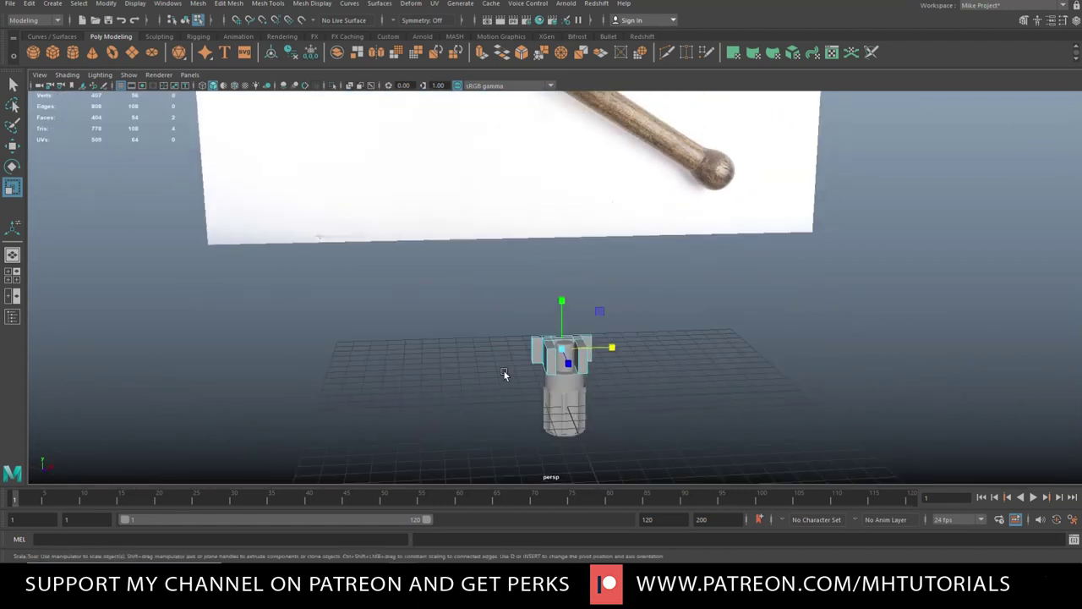
scroll(503, 371, down, 5)
alt+middle_drag(504, 374, 513, 410)
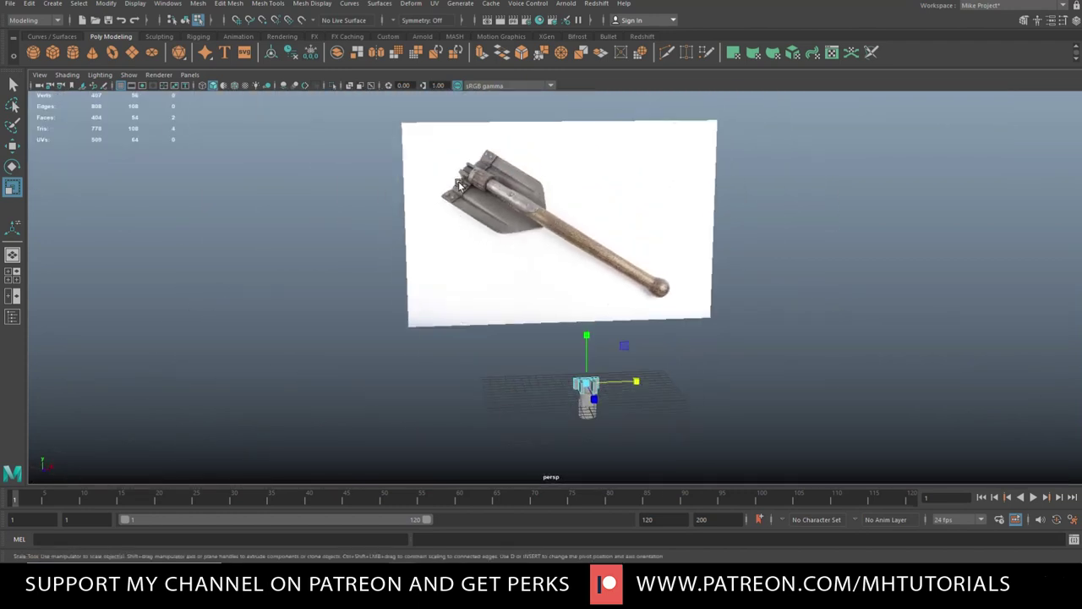
scroll(469, 222, up, 3)
drag(657, 444, 711, 460)
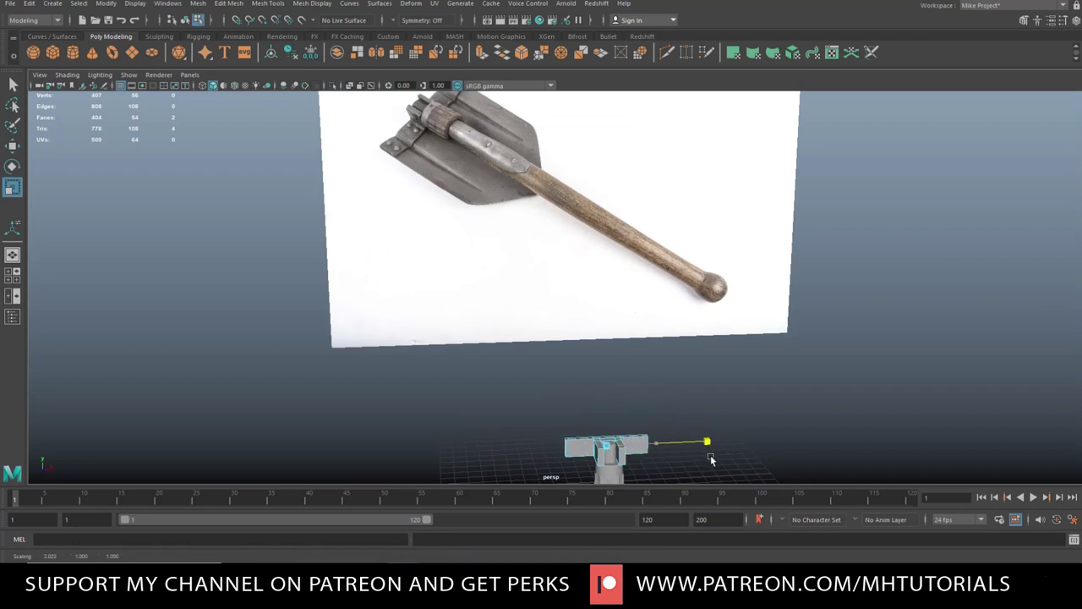
drag(710, 459, 710, 456)
Extrude the end faces of both blade wings again and scale them outward along X by about 1.4.
key(ctrl+e)
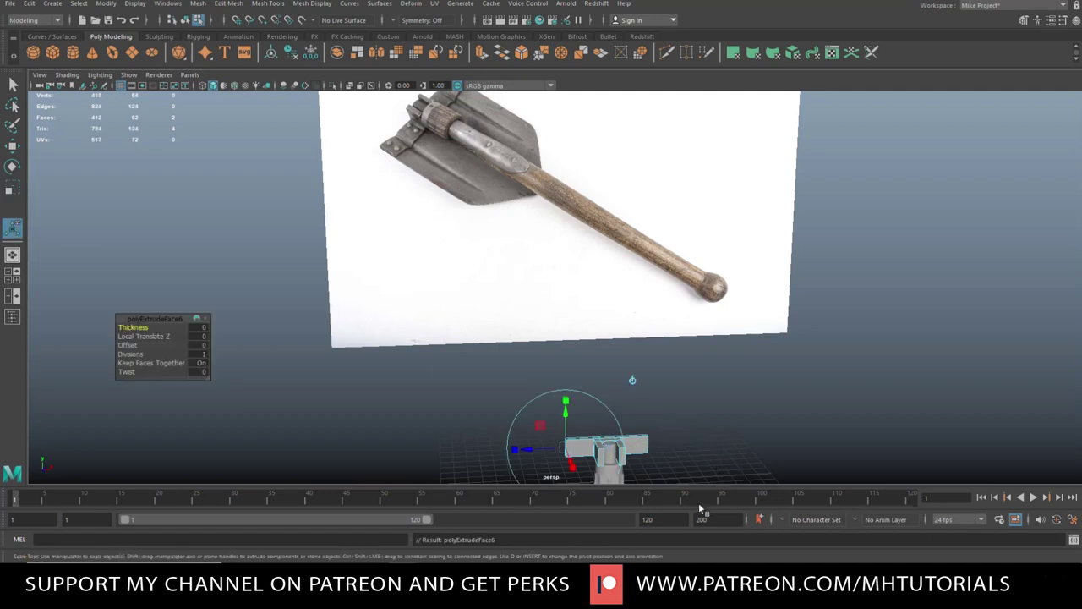
key(r)
drag(659, 449, 678, 455)
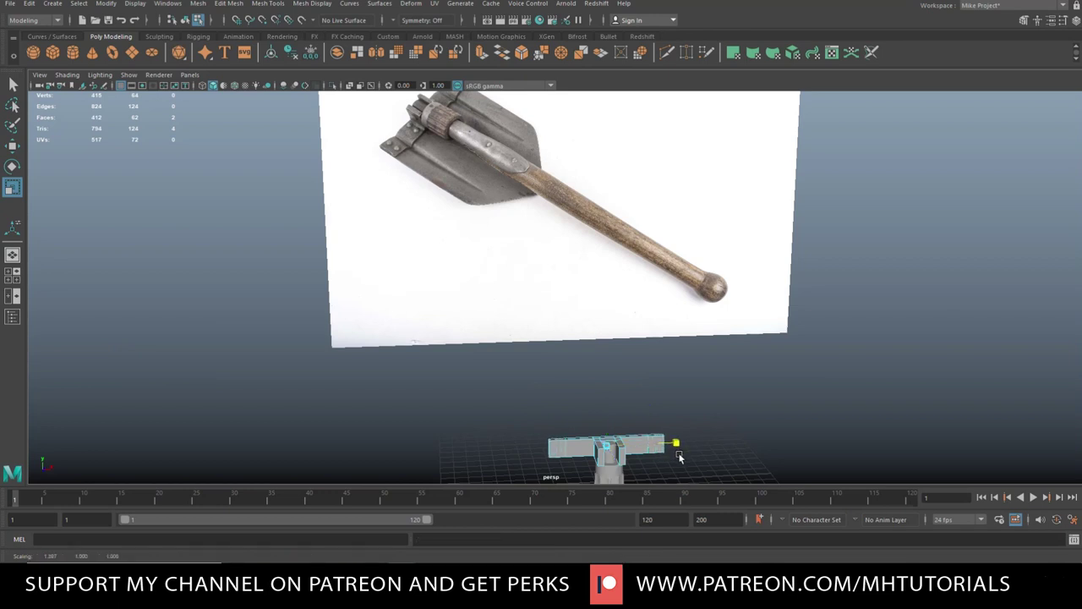
drag(681, 458, 681, 458)
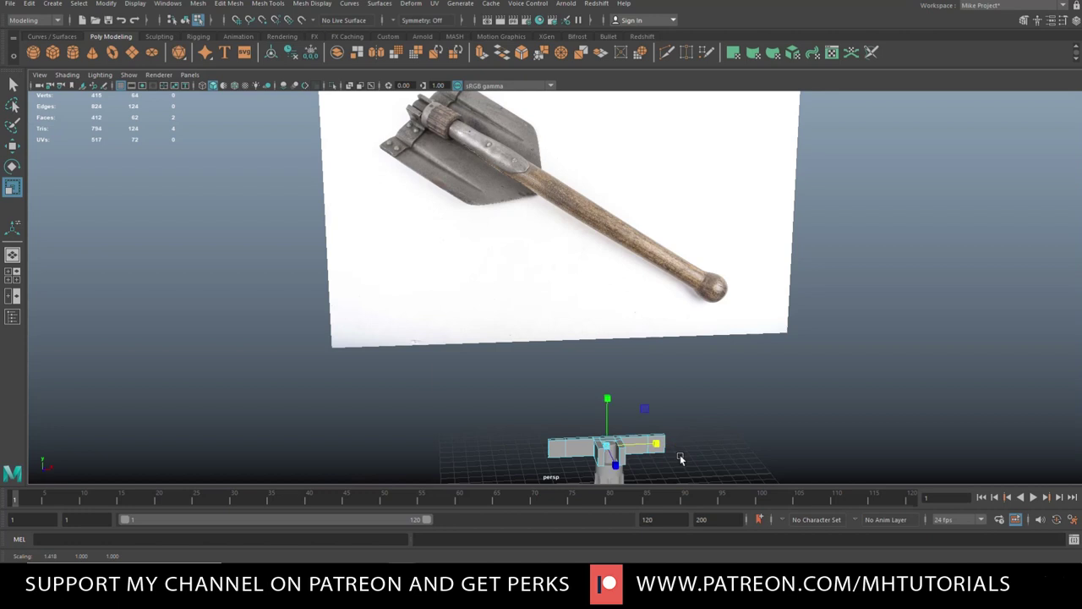
In the top view, move the end vertices of both wings toward the socket side so the outer segments angle forward.
click(9, 283)
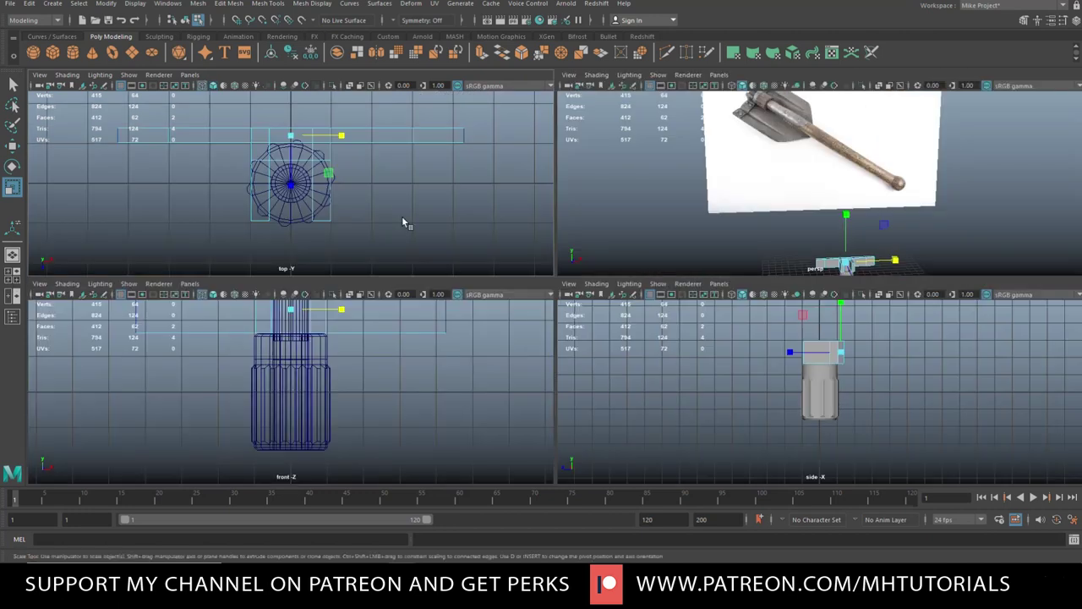
key(space)
right_drag(233, 190, 179, 191)
drag(182, 165, 245, 267)
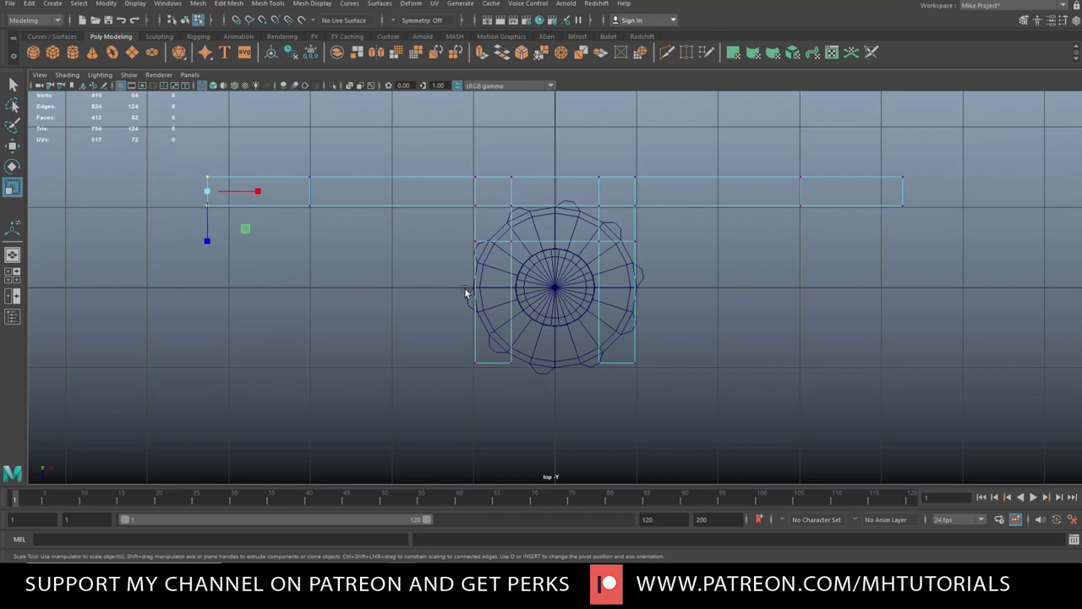
shift+drag(876, 156, 931, 286)
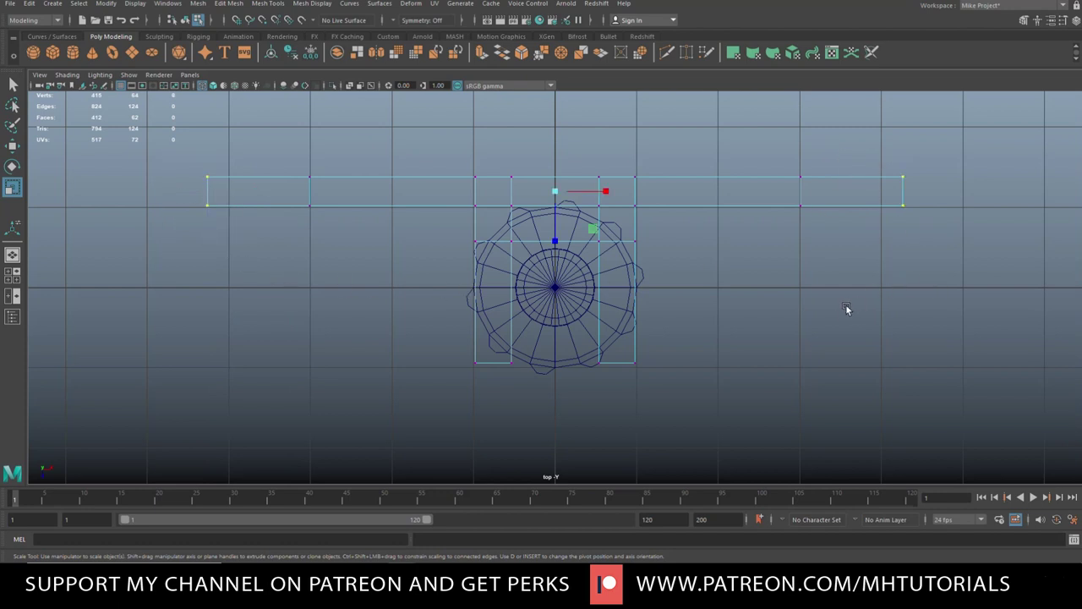
key(w)
drag(555, 250, 556, 296)
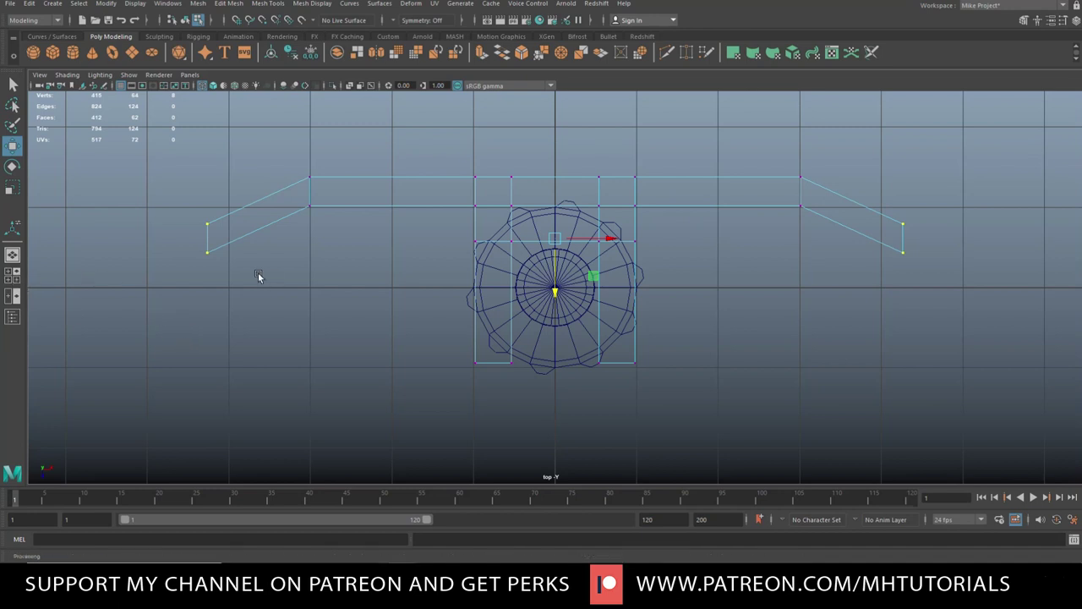
Move the inner corner vertices of both wing tips slightly back along Z to thin the blade's ends.
drag(189, 252, 226, 284)
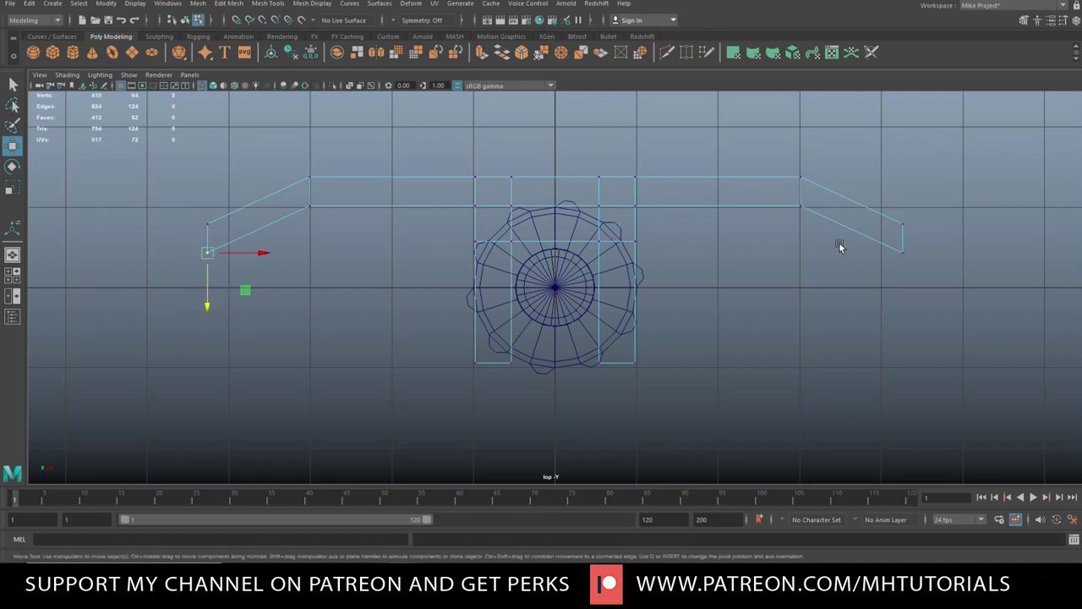
shift+drag(890, 241, 923, 286)
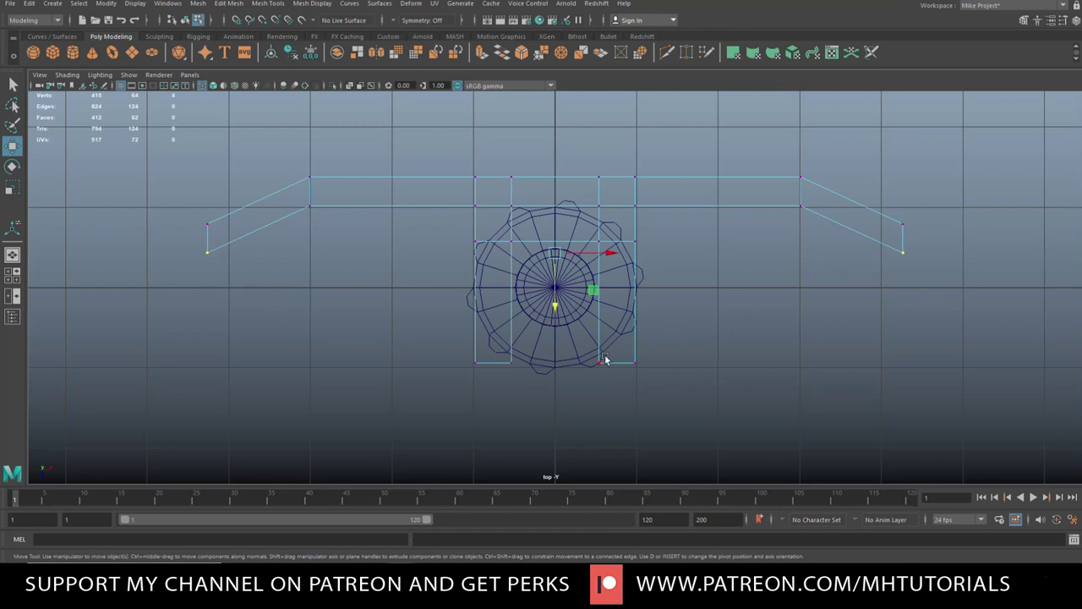
drag(558, 315, 557, 301)
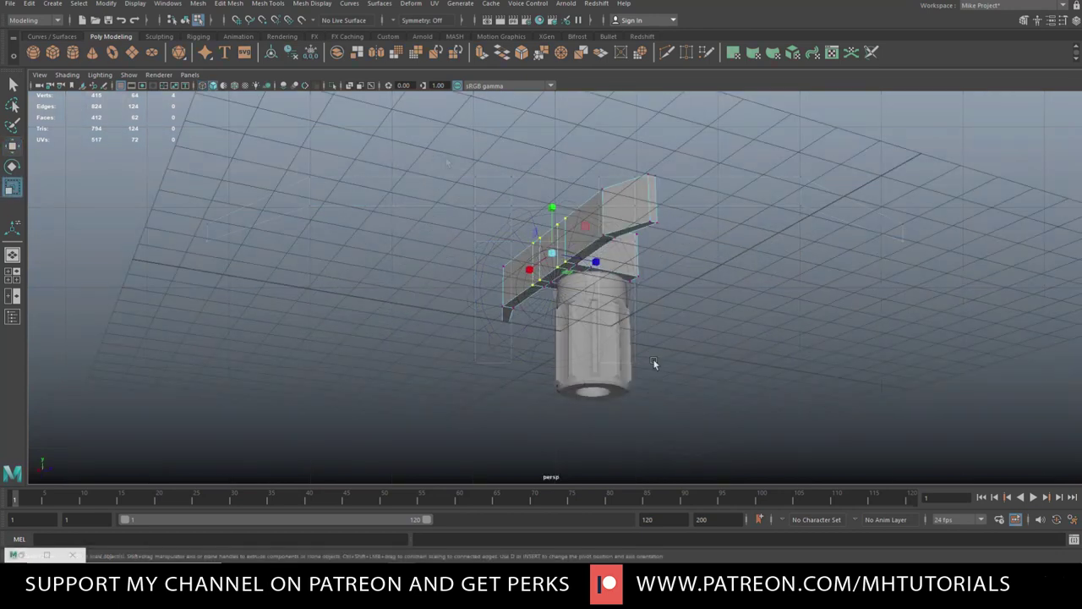
Extrude the whole strip of underside faces along the blade and pull it down well past the socket.
mouse_move(638, 236)
right_down()
mouse_move(637, 207)
mouse_move(639, 252)
right_up()
click(636, 231)
shift+double_click(509, 317)
alt+drag(553, 343, 750, 330)
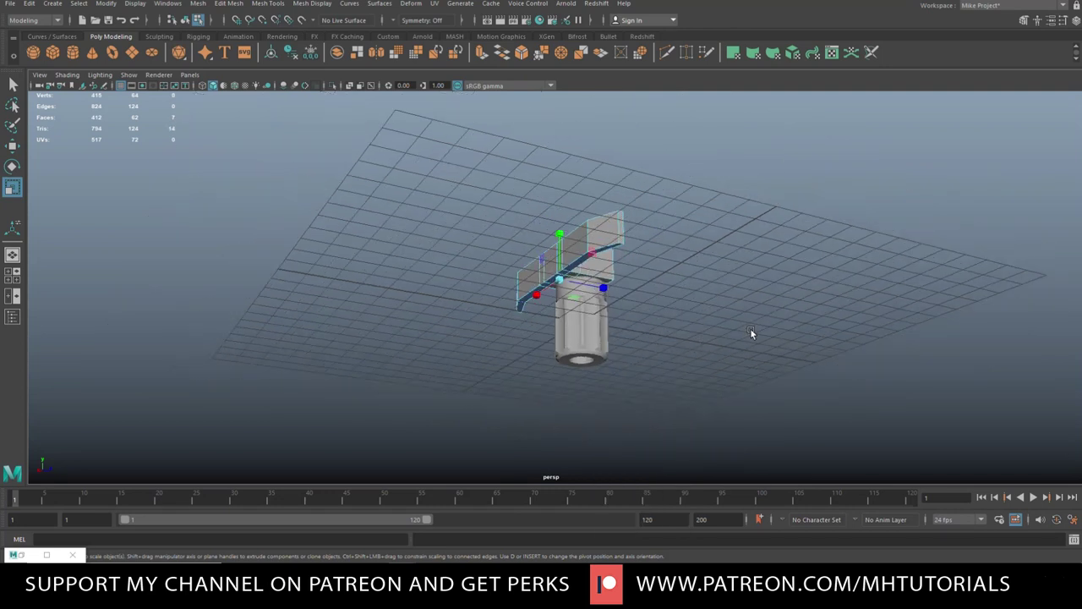
key(ctrl+e)
key(w)
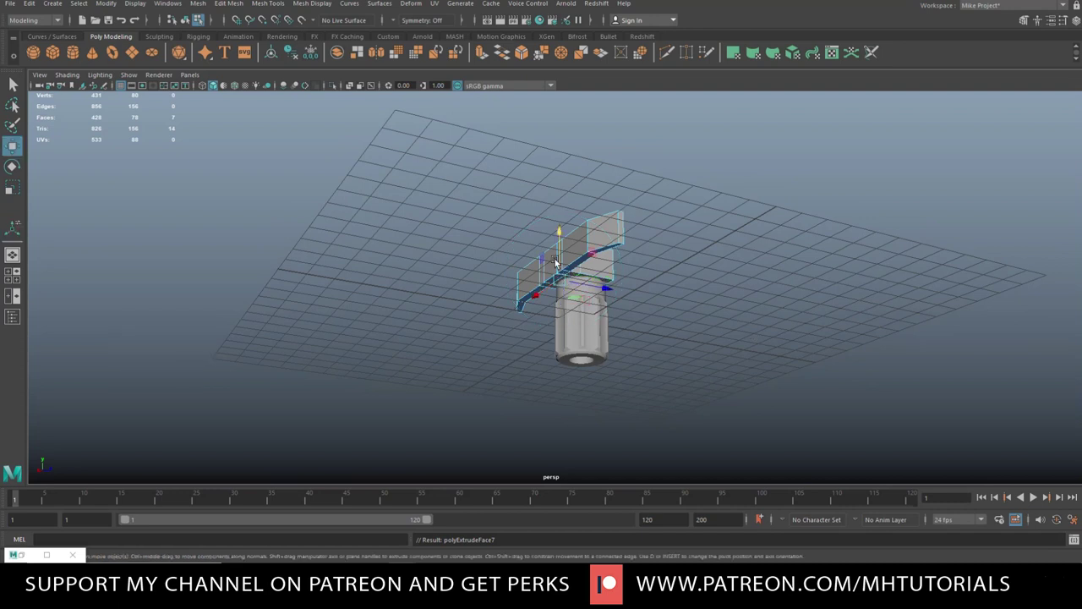
drag(557, 237, 607, 303)
scroll(607, 303, down, 1)
alt+middle_drag(618, 338, 532, 310)
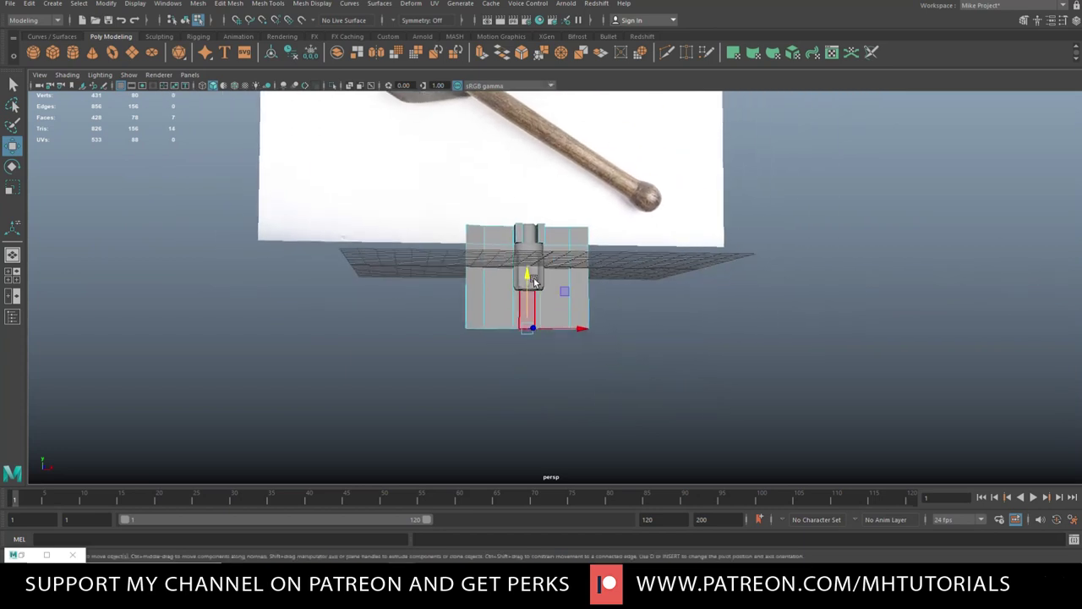
drag(528, 277, 538, 300)
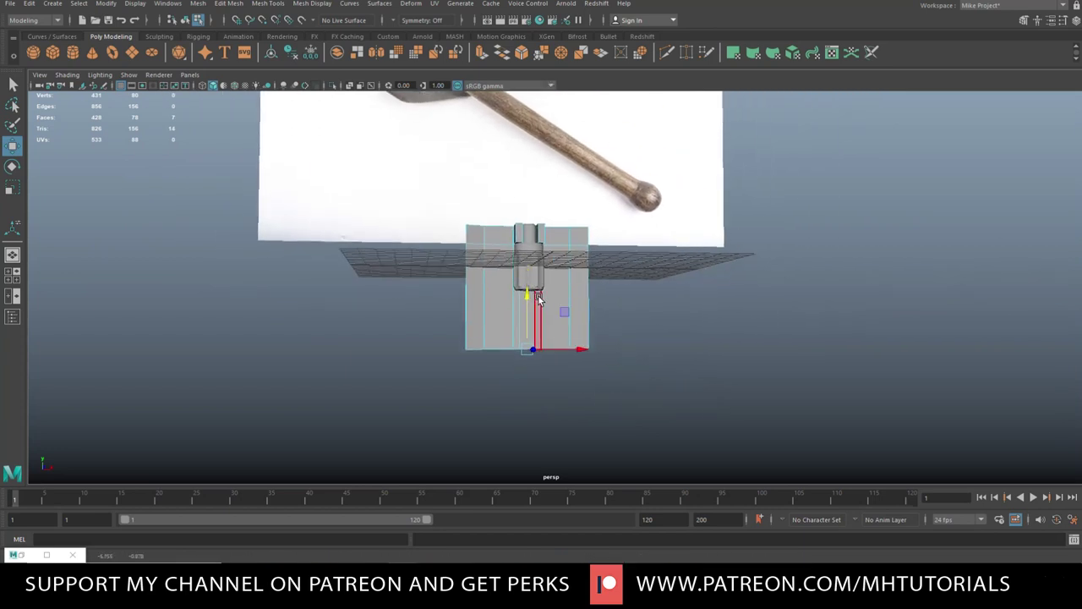
Extrude the blade's bottom faces once more and move them down to form the lower blade section.
key(ctrl+e)
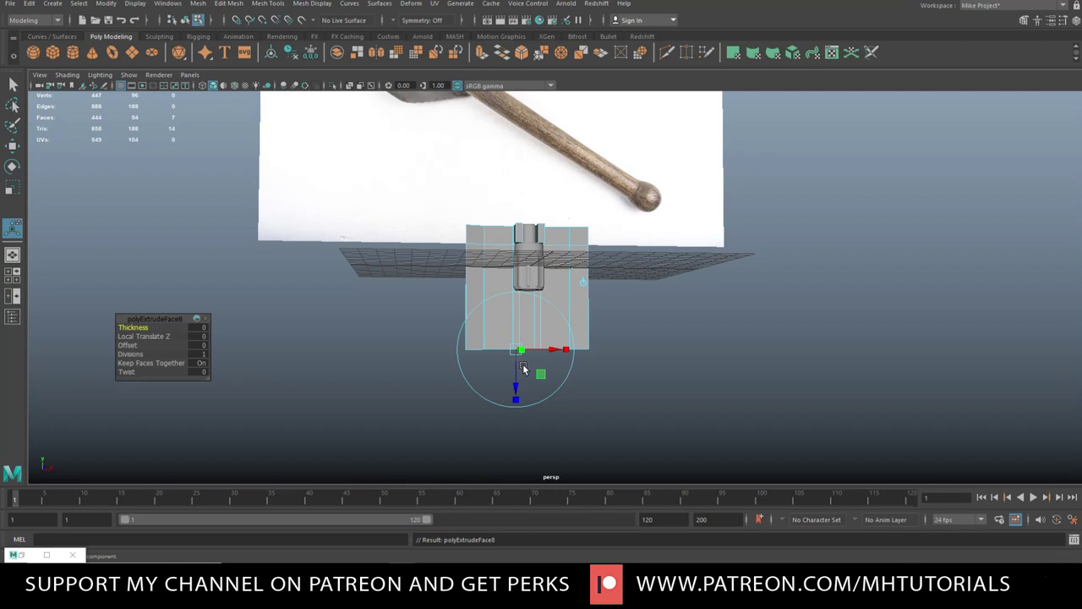
click(522, 324)
drag(526, 298, 525, 359)
Scale the middle vertices of the blade's bottom edge together along X to start a pointed tip.
scroll(587, 380, up, 4)
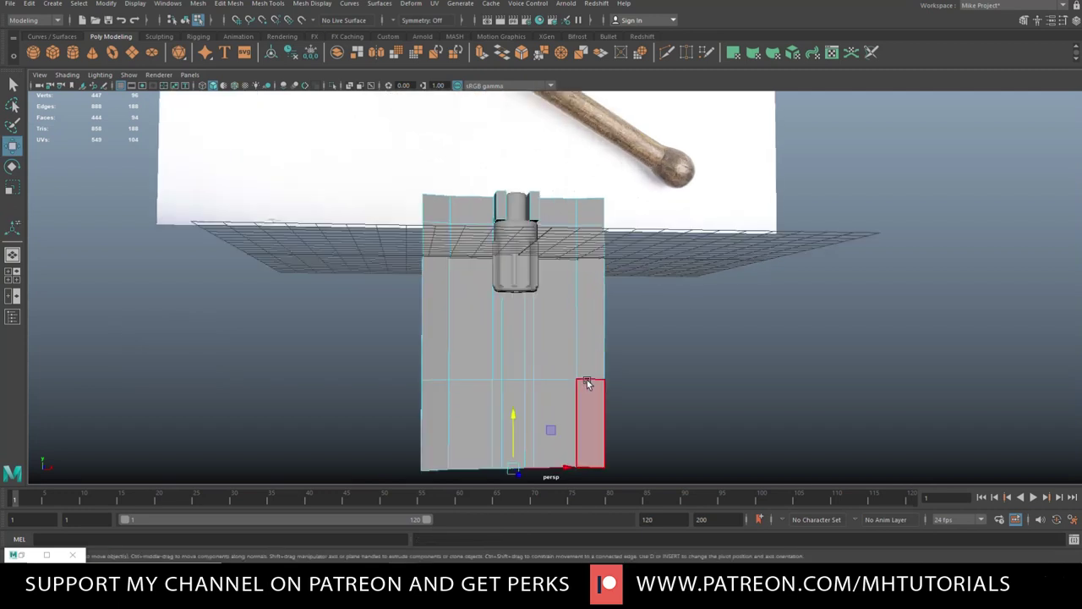
alt+middle_drag(613, 331, 600, 176)
scroll(596, 245, up, 4)
alt+drag(596, 281, 601, 249)
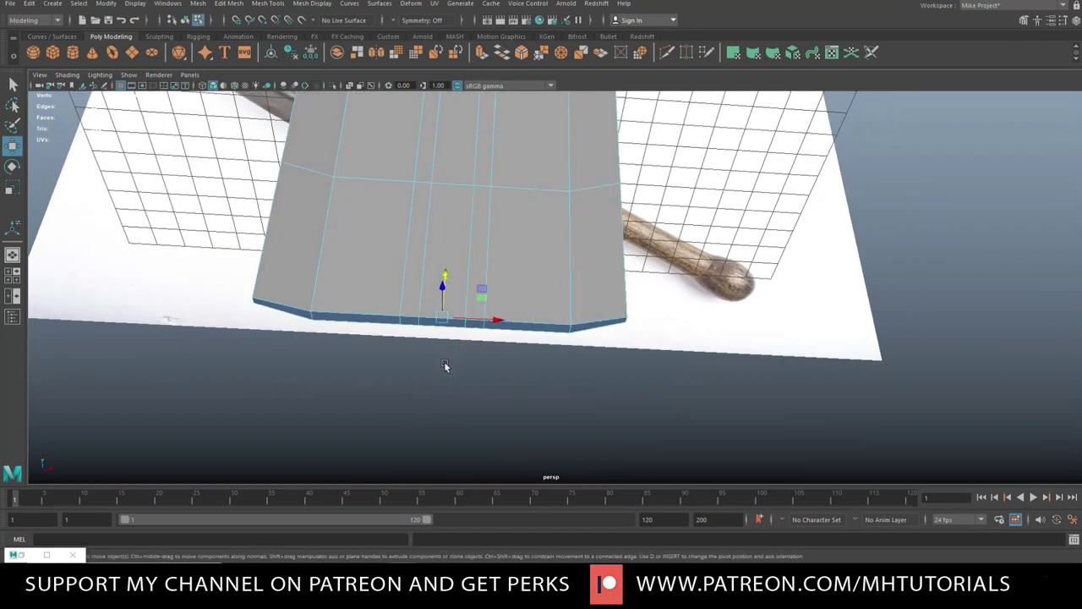
right_drag(432, 238, 389, 242)
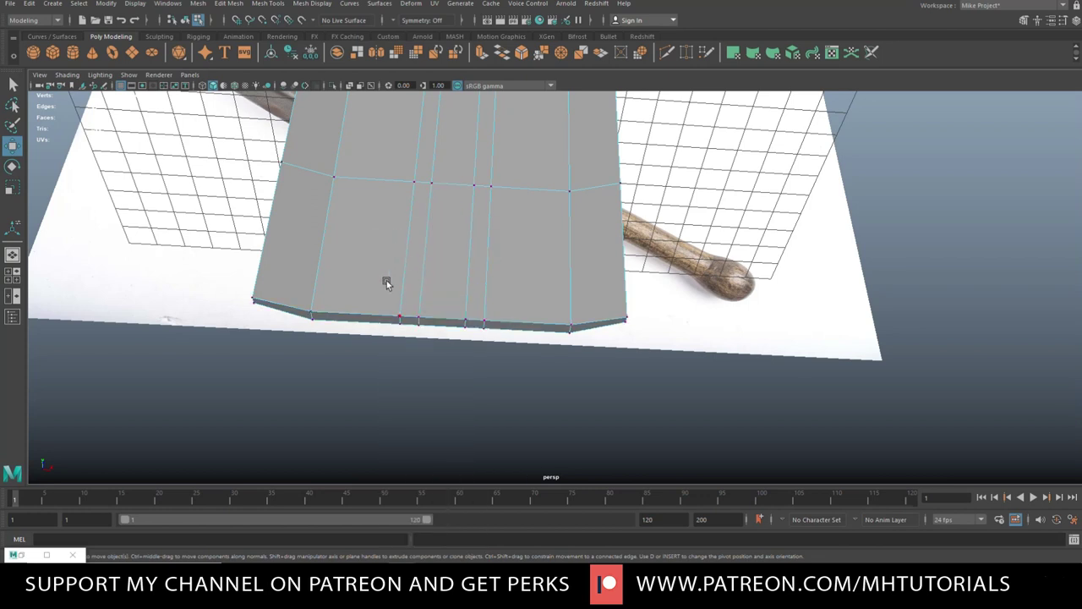
drag(391, 298, 507, 413)
key(r)
drag(493, 325, 451, 339)
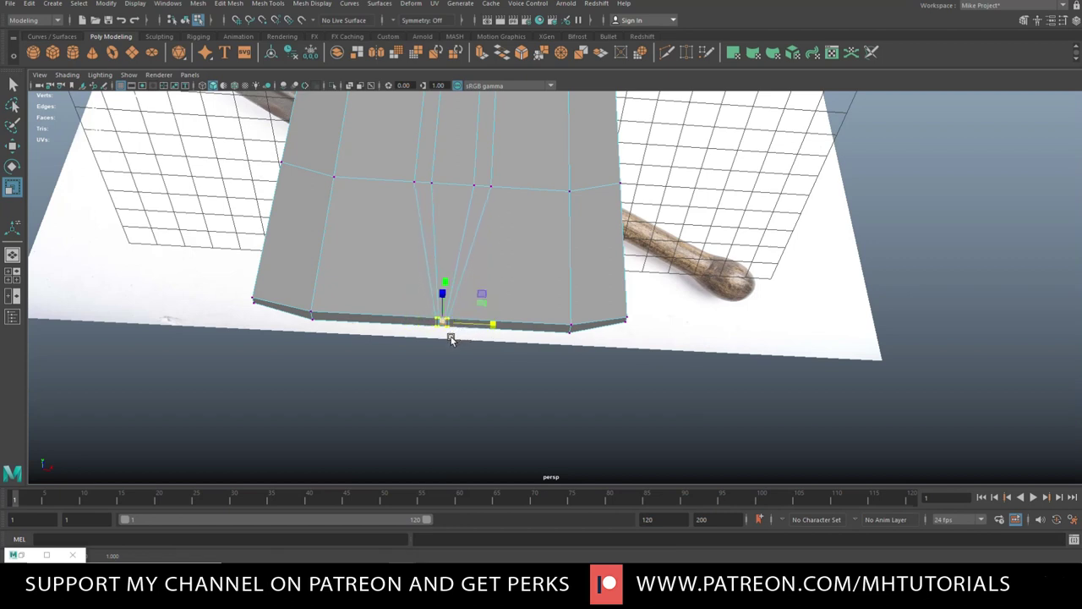
Scale the bottom-edge vertices on either side of the middle group inward along X to the tip.
click(314, 315)
shift+click(559, 305)
drag(495, 328, 445, 347)
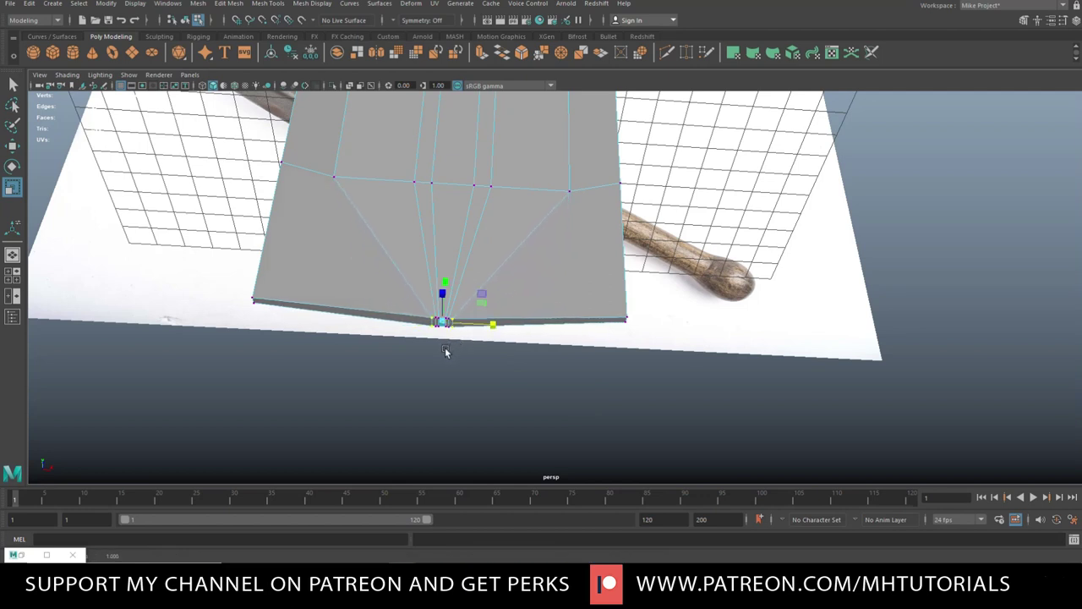
Scale the outermost corner vertices of the blade's bottom edge inward along X to finish tapering the tip.
drag(232, 271, 302, 343)
shift+drag(612, 301, 640, 342)
drag(499, 319, 454, 330)
alt+drag(524, 395, 667, 385)
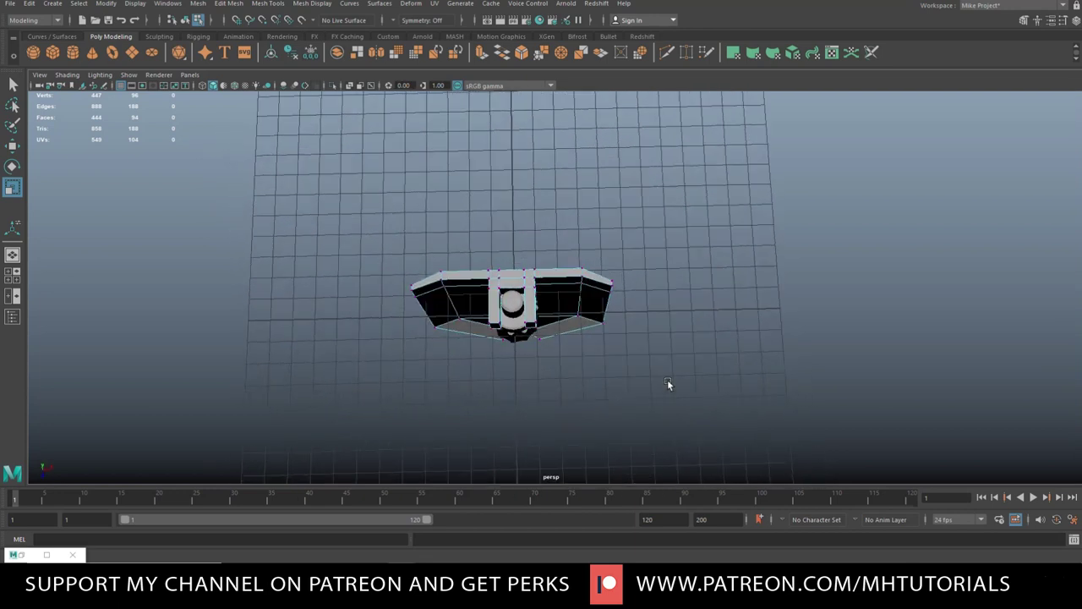
click(11, 275)
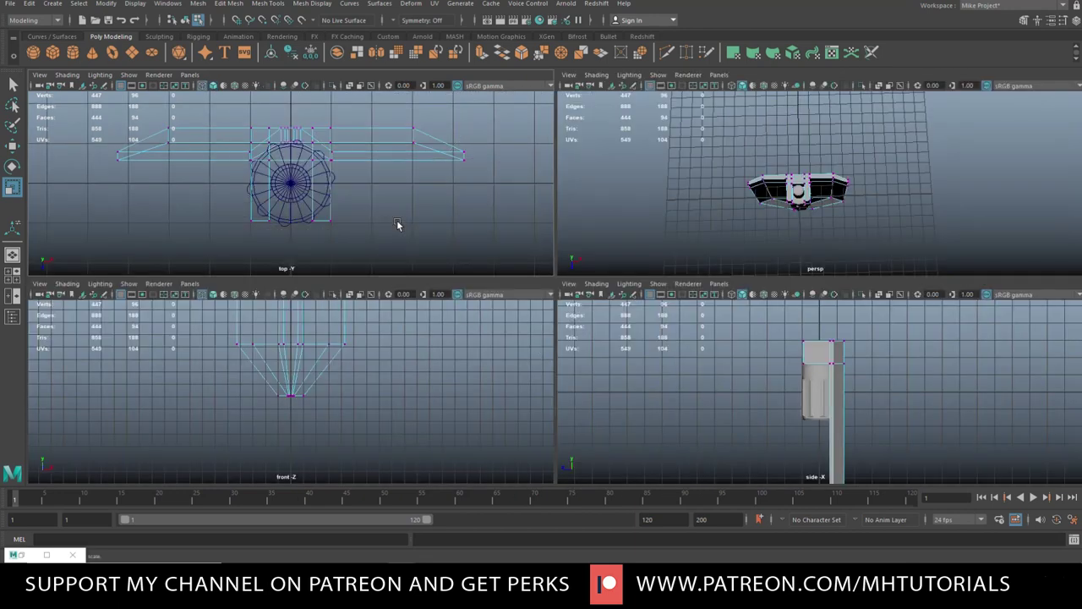
key(space)
click(13, 277)
key(space)
Move the four central vertices on the blade's upper back edge slightly along Z toward the socket.
alt+drag(646, 265, 683, 246)
drag(653, 189, 710, 199)
alt+drag(752, 236, 747, 275)
key(4)
mouse_move(684, 328)
alt+mouse_down()
mouse_move(698, 299)
mouse_move(668, 346)
mouse_move(747, 356)
mouse_move(702, 341)
mouse_move(648, 344)
mouse_move(680, 351)
alt+mouse_up()
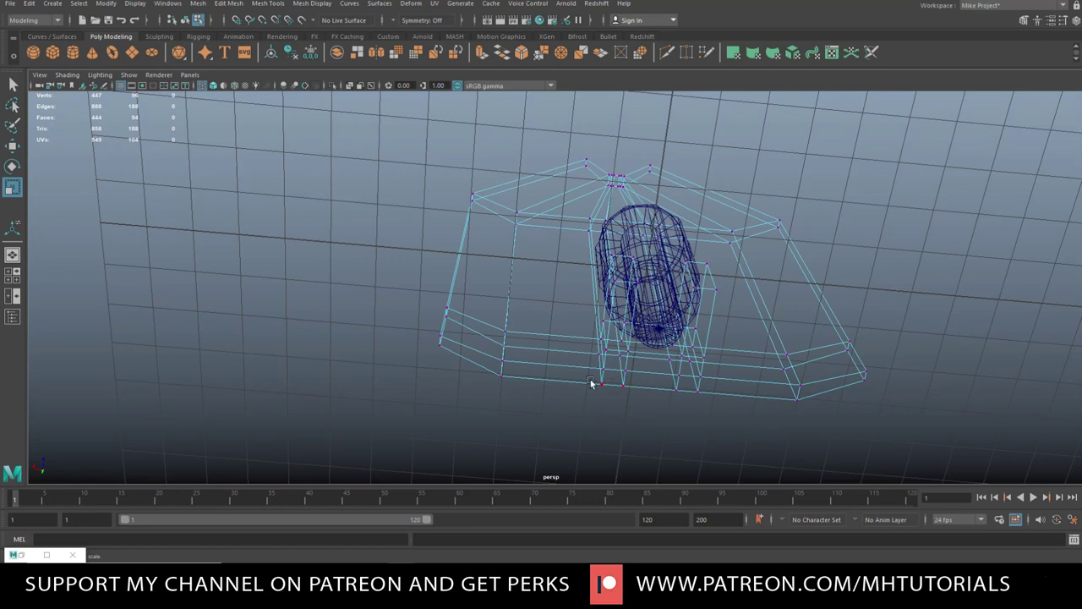
drag(592, 378, 647, 415)
alt+drag(708, 434, 706, 406)
key(5)
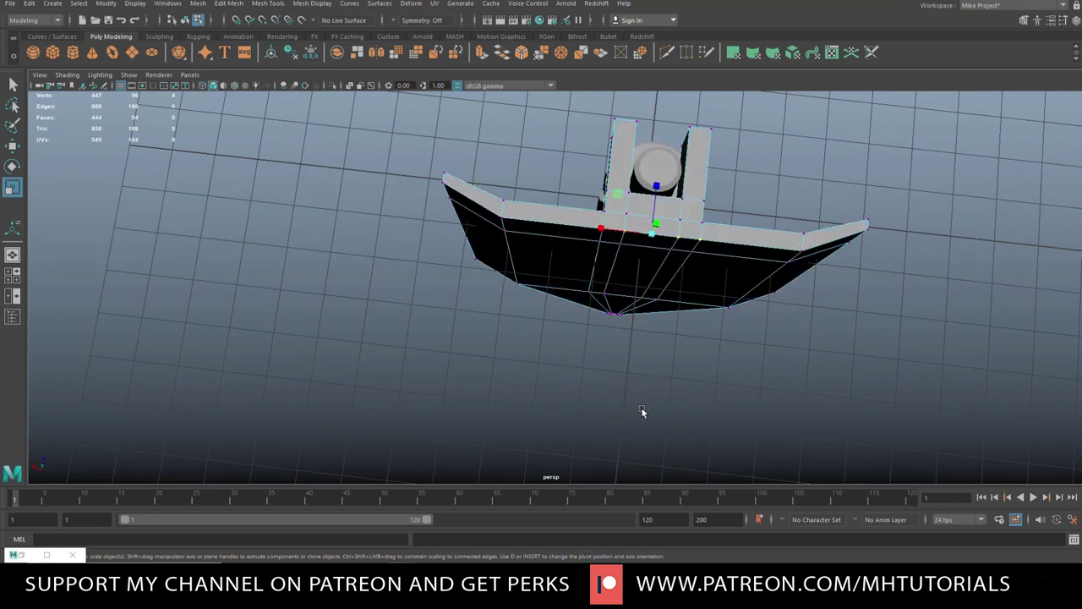
key(w)
drag(657, 185, 656, 177)
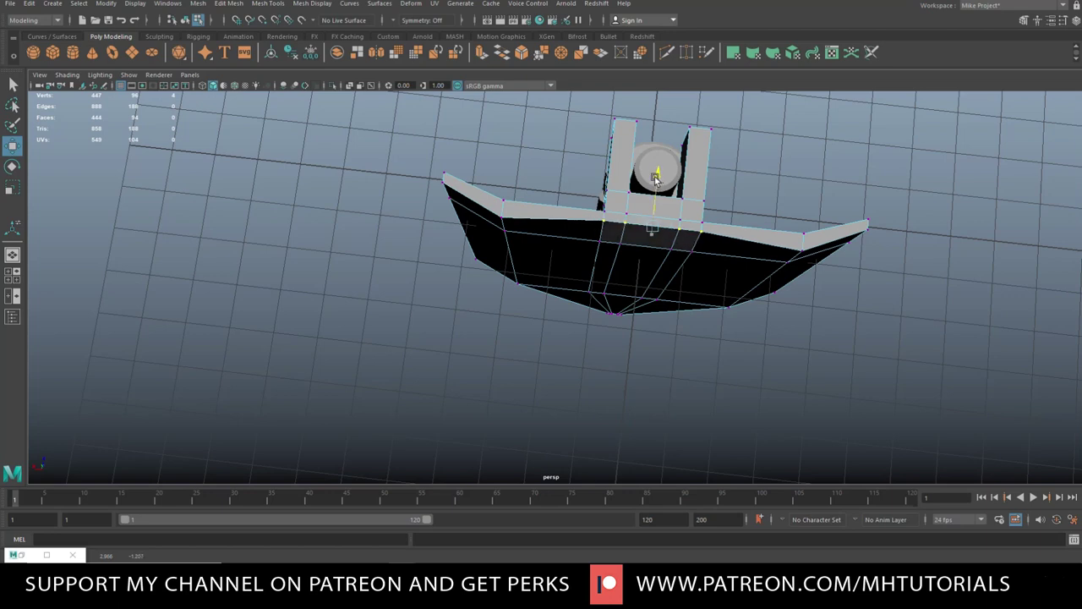
Move the four central vertices in the next row down on the blade's back slightly toward the socket.
alt+drag(657, 273, 627, 212)
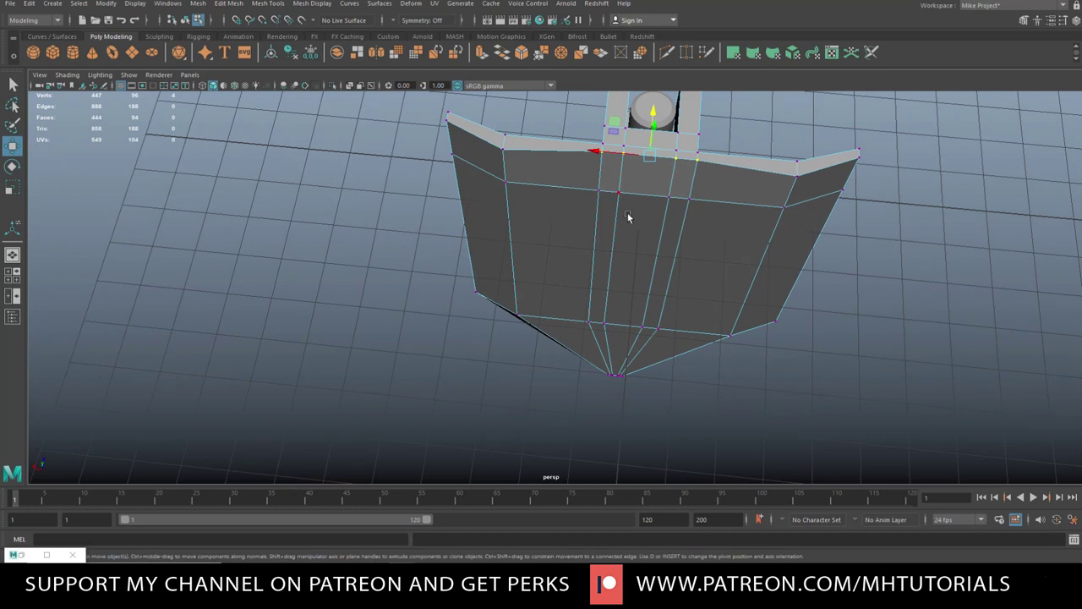
click(598, 193)
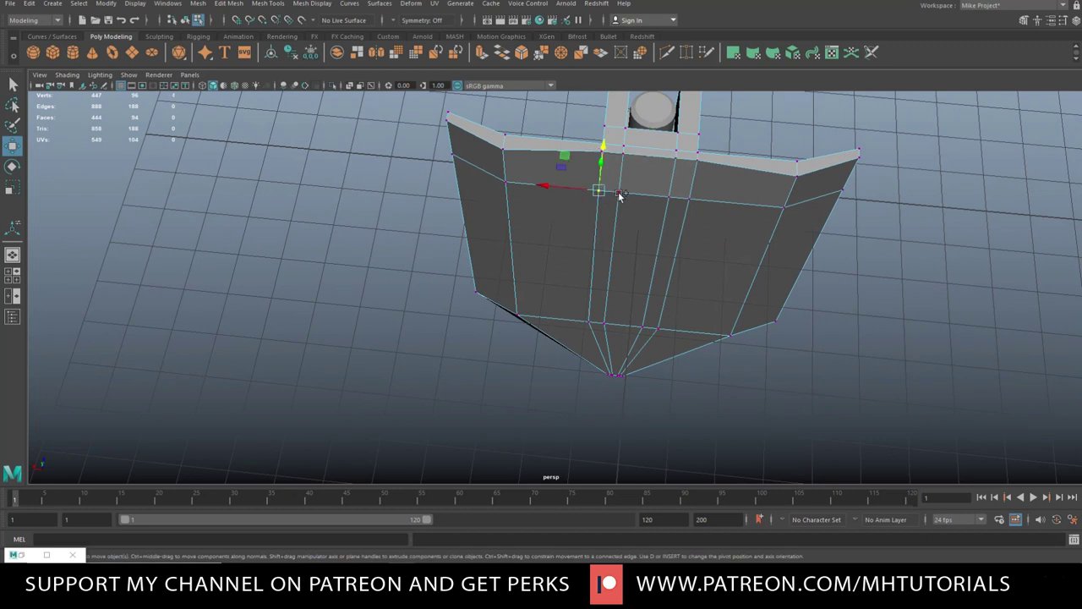
shift+click(670, 199)
alt+drag(689, 201, 641, 283)
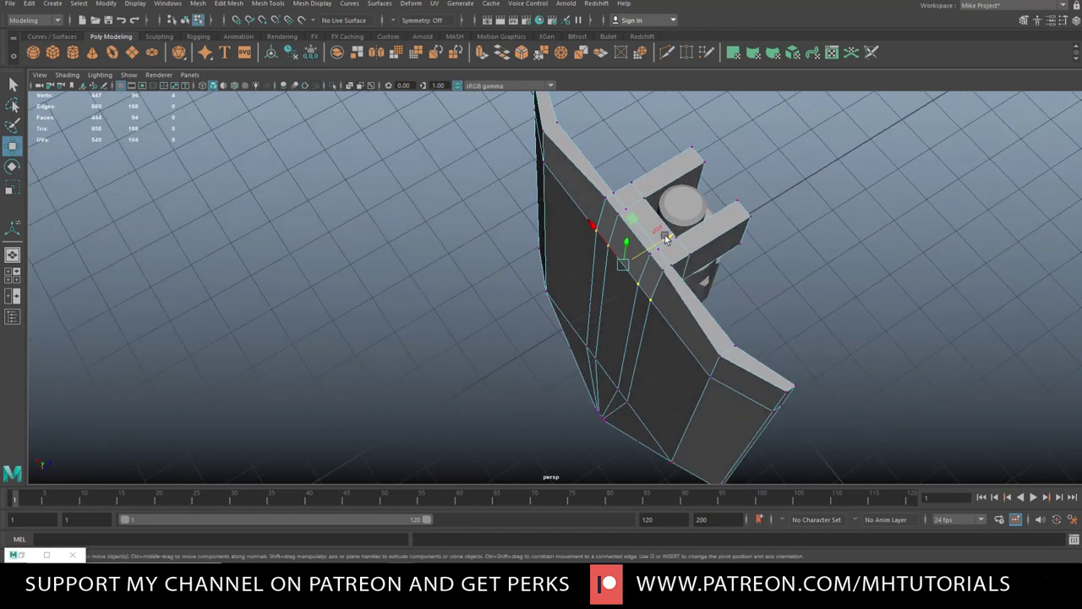
drag(666, 238, 673, 235)
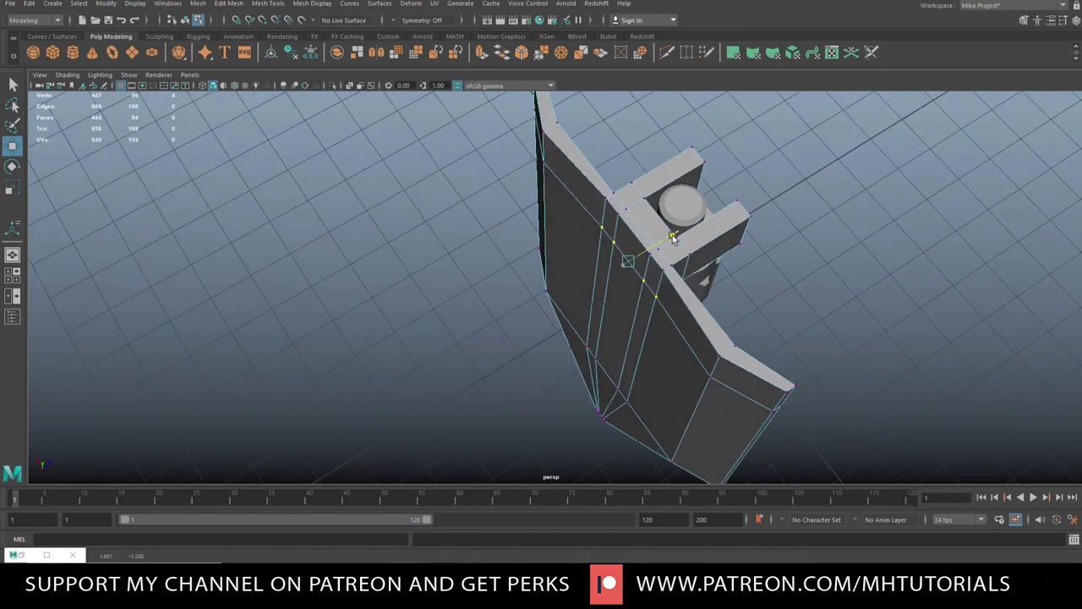
Move the two outer corner vertices of the blade's bottom tip slightly upward along Y.
click(812, 265)
scroll(811, 281, down, 3)
alt+drag(810, 282, 525, 136)
alt+right_drag(525, 136, 531, 331)
drag(444, 342, 487, 398)
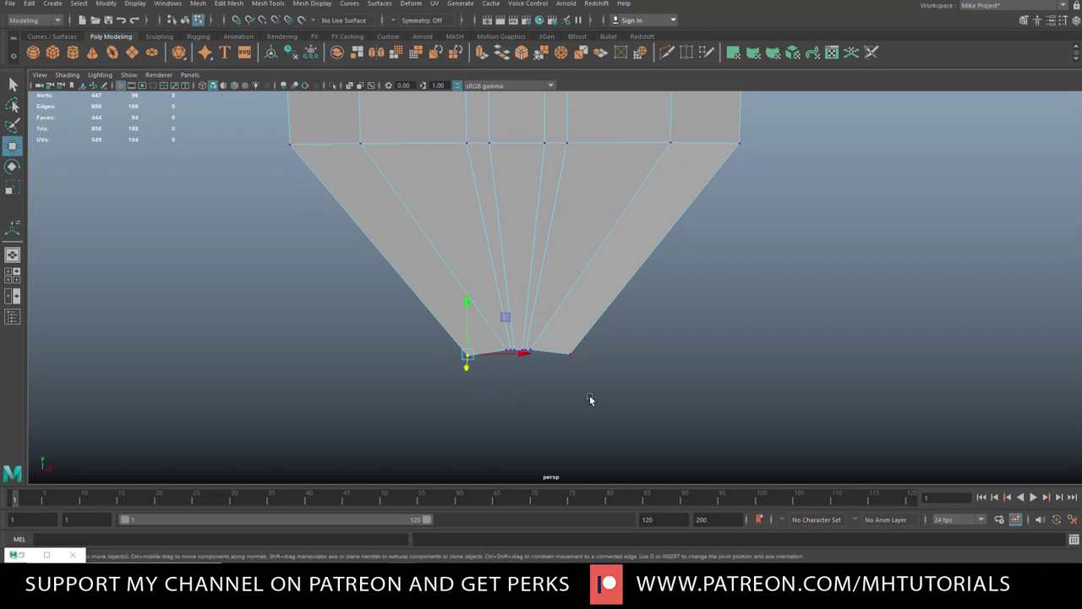
shift+drag(564, 340, 592, 406)
mouse_move(519, 304)
mouse_down()
mouse_move(519, 274)
mouse_move(522, 285)
mouse_up()
alt+drag(367, 426, 633, 377)
click(723, 363)
alt+drag(723, 364, 638, 457)
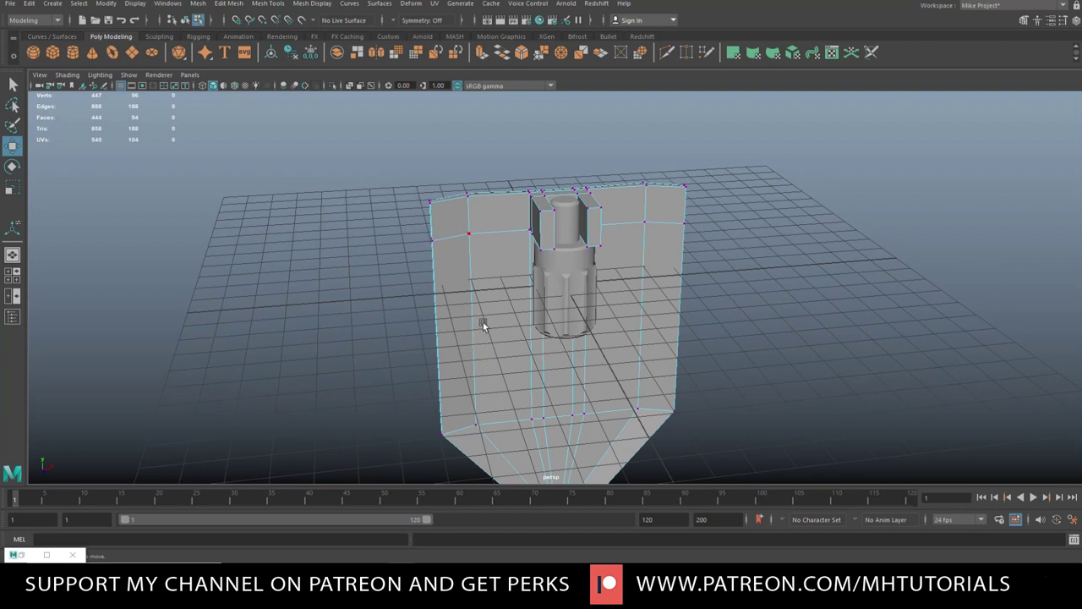
Bevel the two long vertical edges on either side of the blade's front with a fraction of 0.2.
right_drag(483, 254, 483, 225)
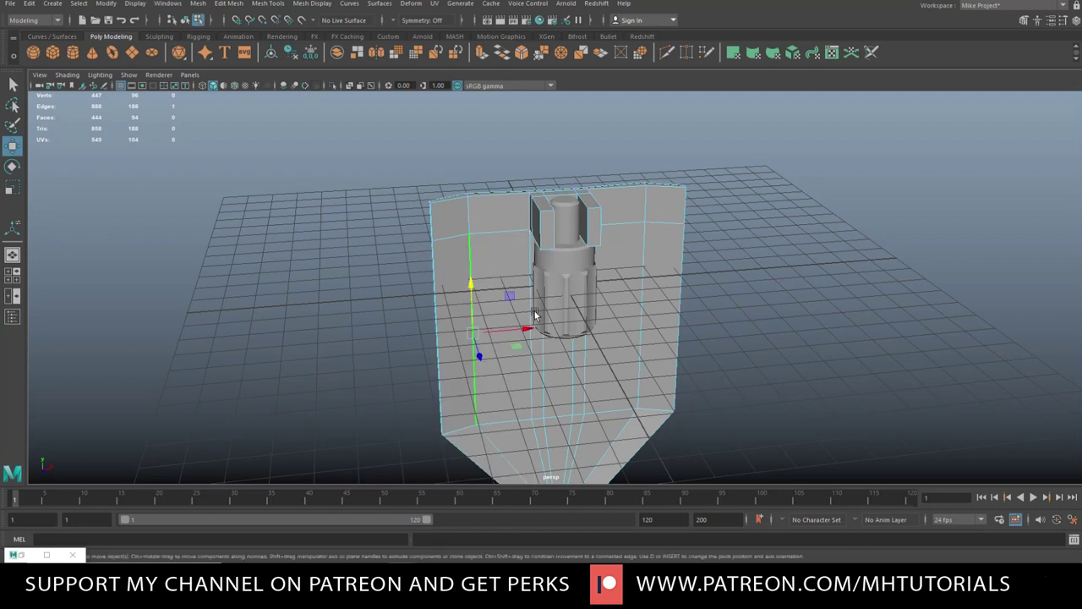
shift+click(645, 325)
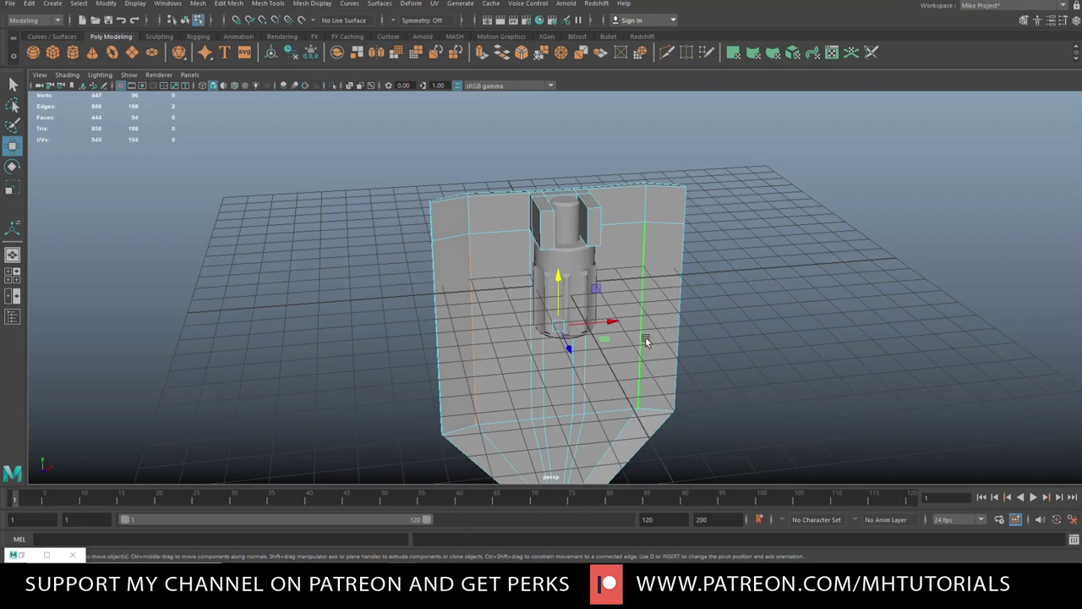
key(ctrl+b)
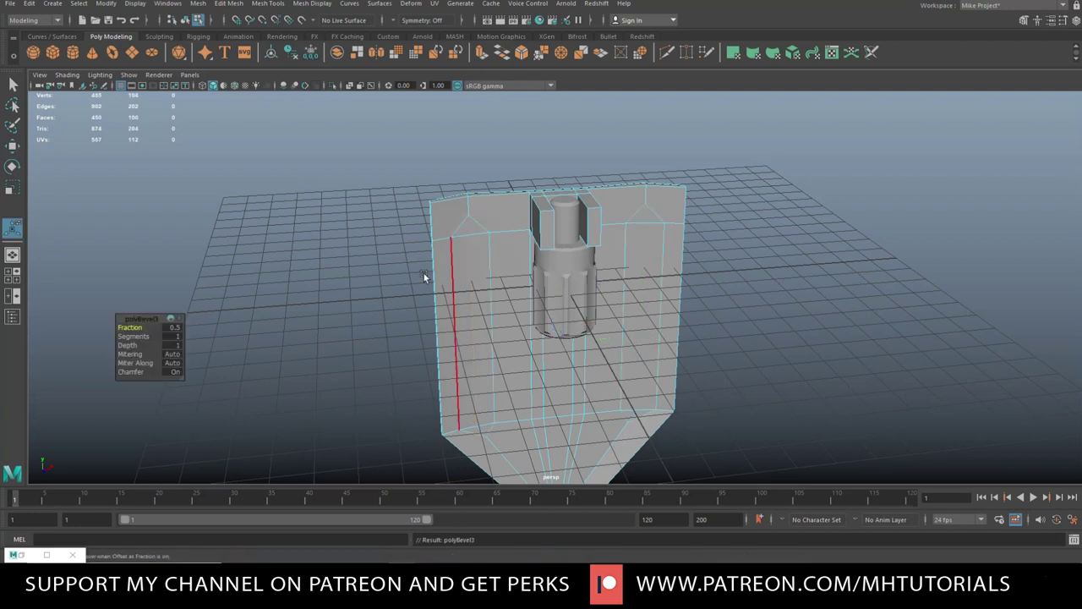
click(173, 327)
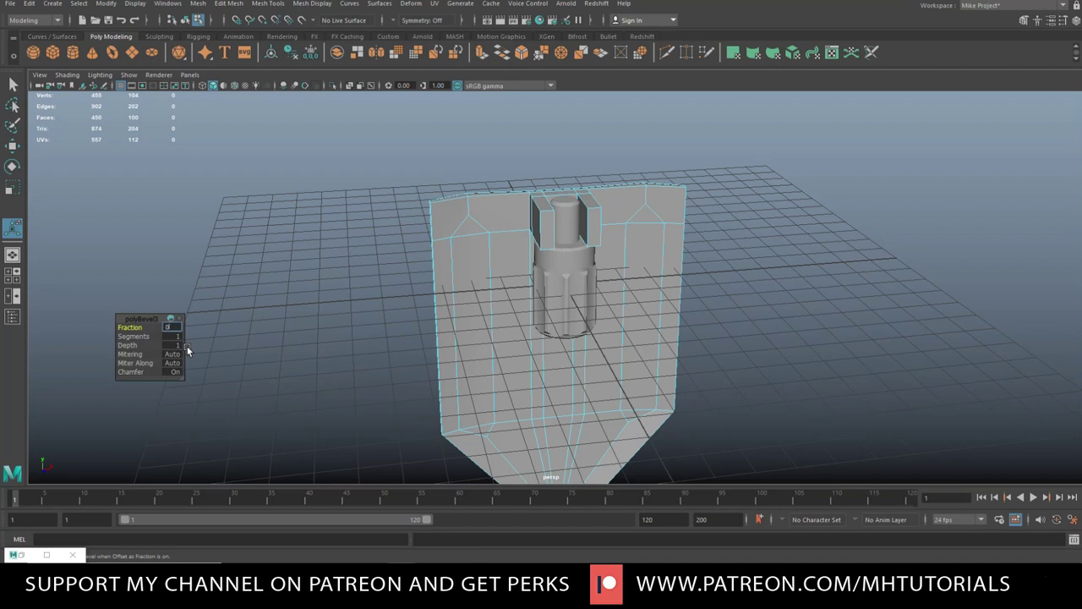
text(0.2)
key(Return)
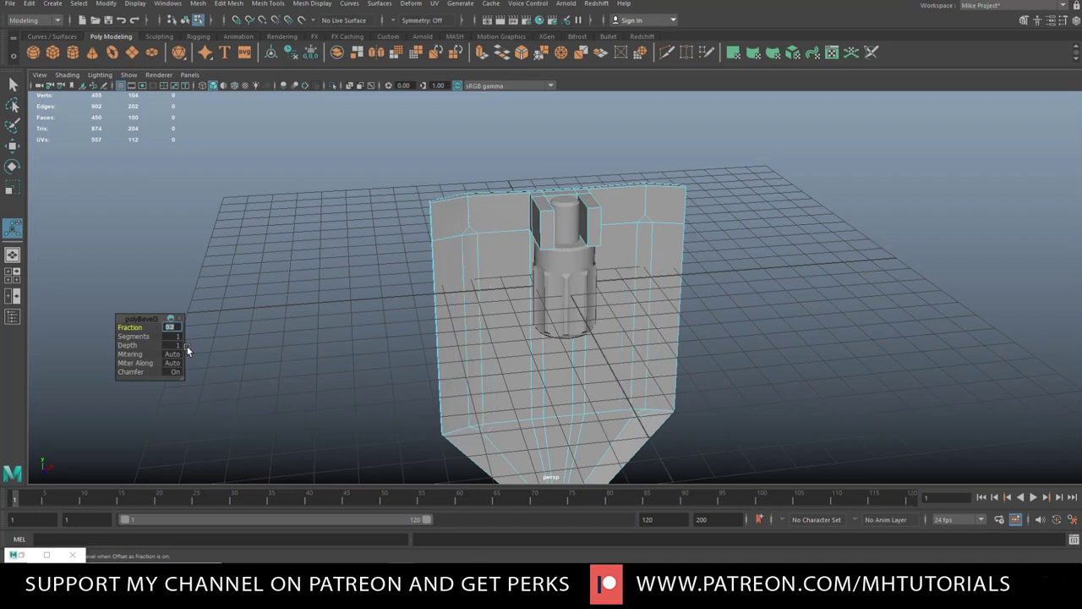
Extrude the two beveled strips with their end triangles and push them slightly into the blade along Z to form grooves.
right_drag(470, 272, 467, 300)
click(471, 292)
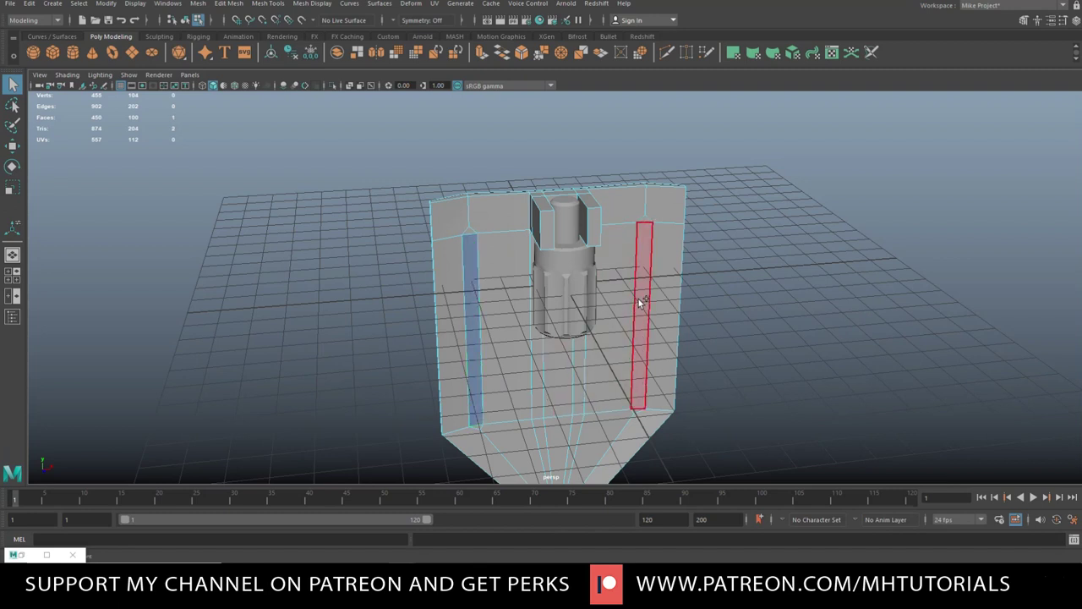
shift+click(640, 302)
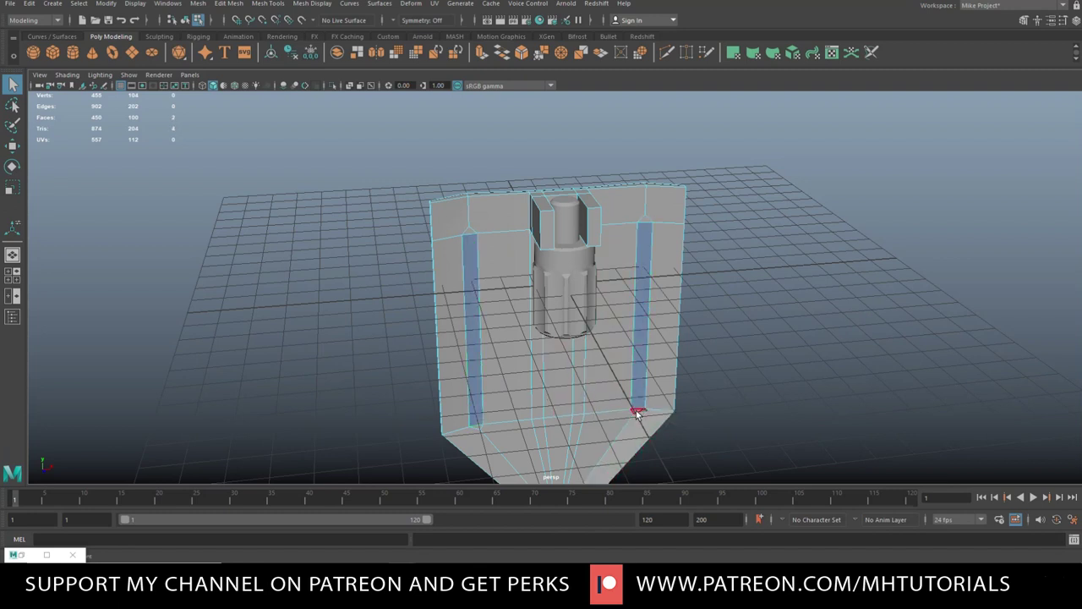
shift+click(480, 430)
key(ctrl+e)
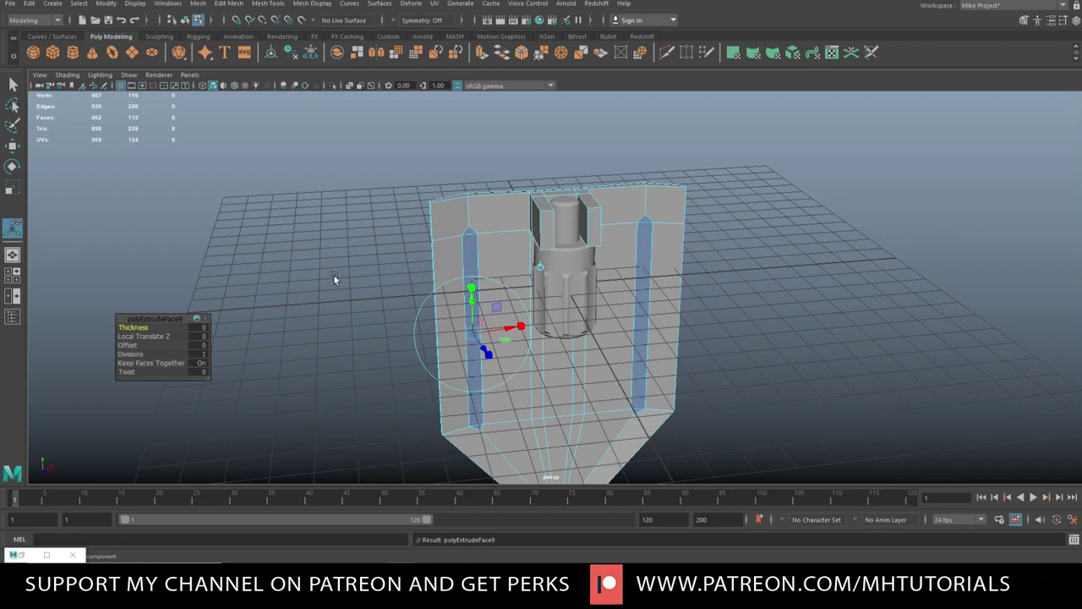
key(w)
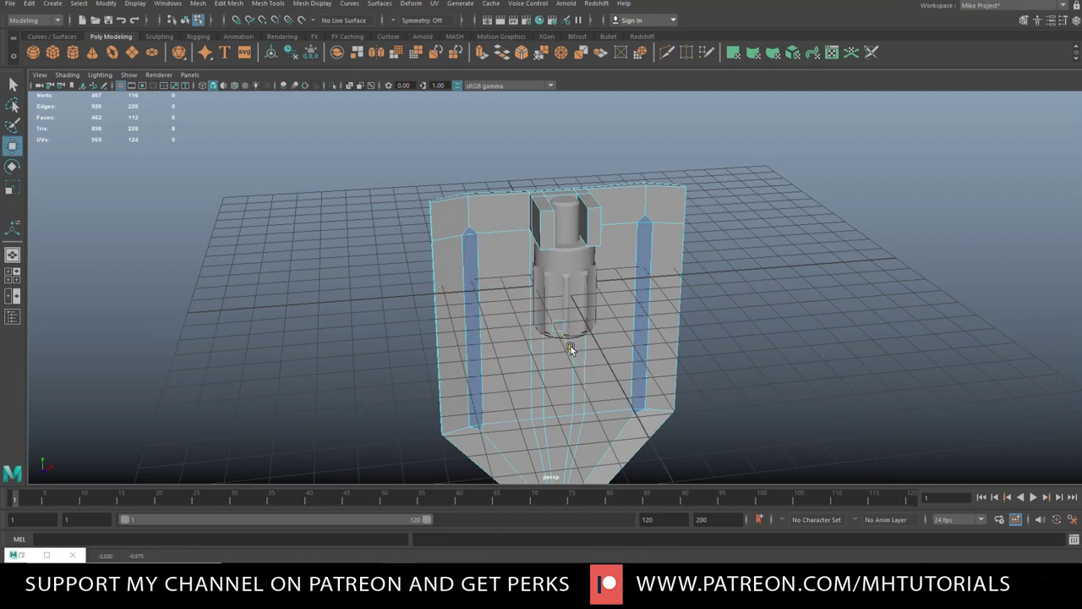
drag(570, 346, 572, 344)
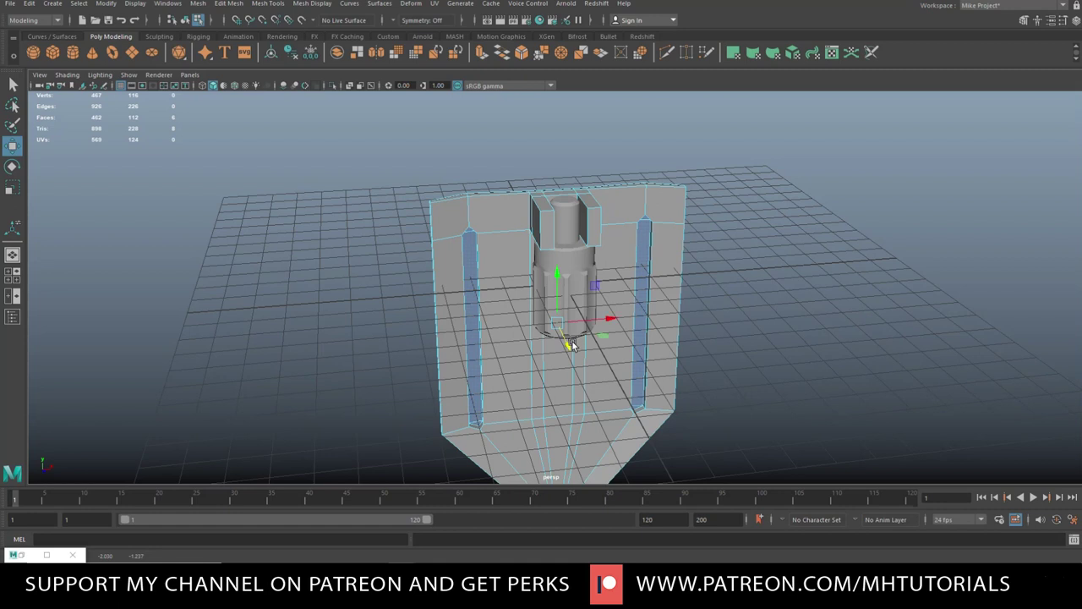
click(777, 329)
right_click(625, 267)
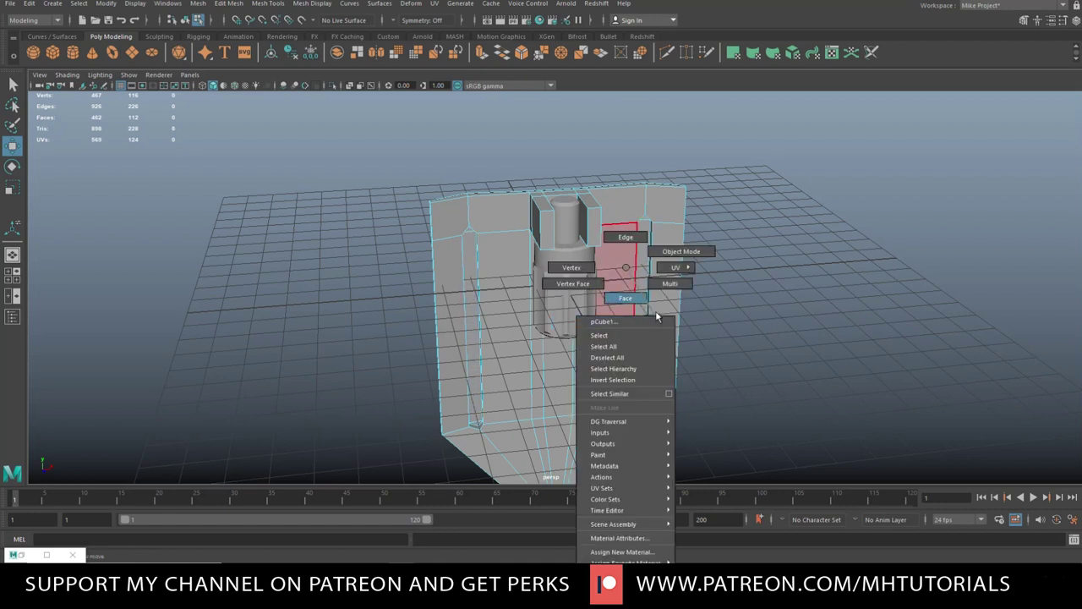
right_drag(672, 253, 682, 251)
click(760, 280)
Create a polygon cylinder for the handle and lower it along Y toward the bottom of the socket.
scroll(711, 354, down, 4)
scroll(696, 367, up, 3)
mouse_move(653, 407)
alt+mouse_down()
mouse_move(751, 372)
mouse_move(747, 415)
mouse_move(656, 413)
alt+mouse_up()
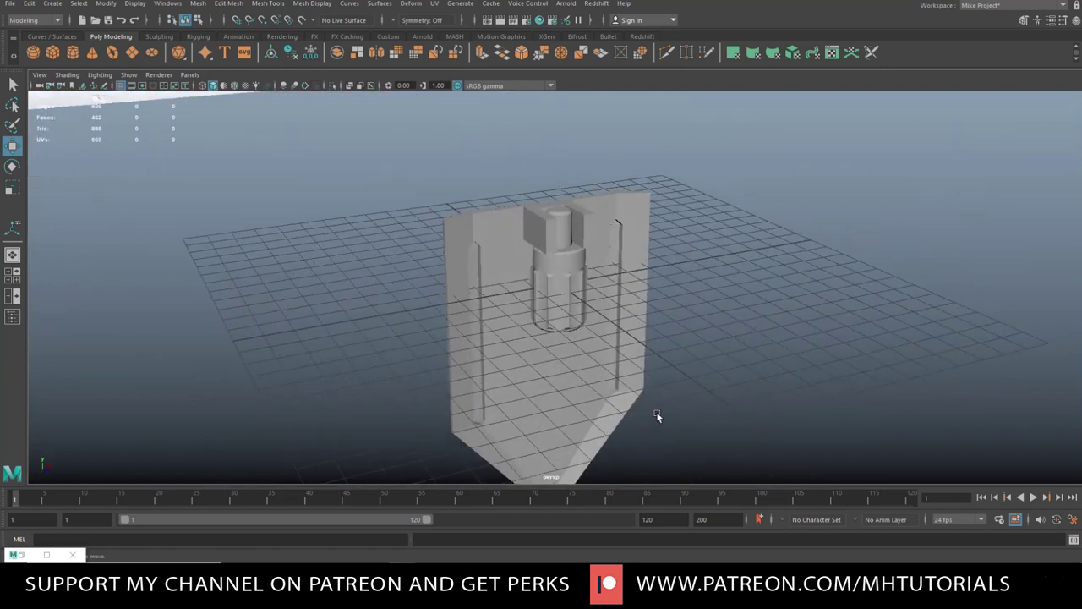
scroll(586, 393, down, 4)
alt+drag(586, 396, 396, 365)
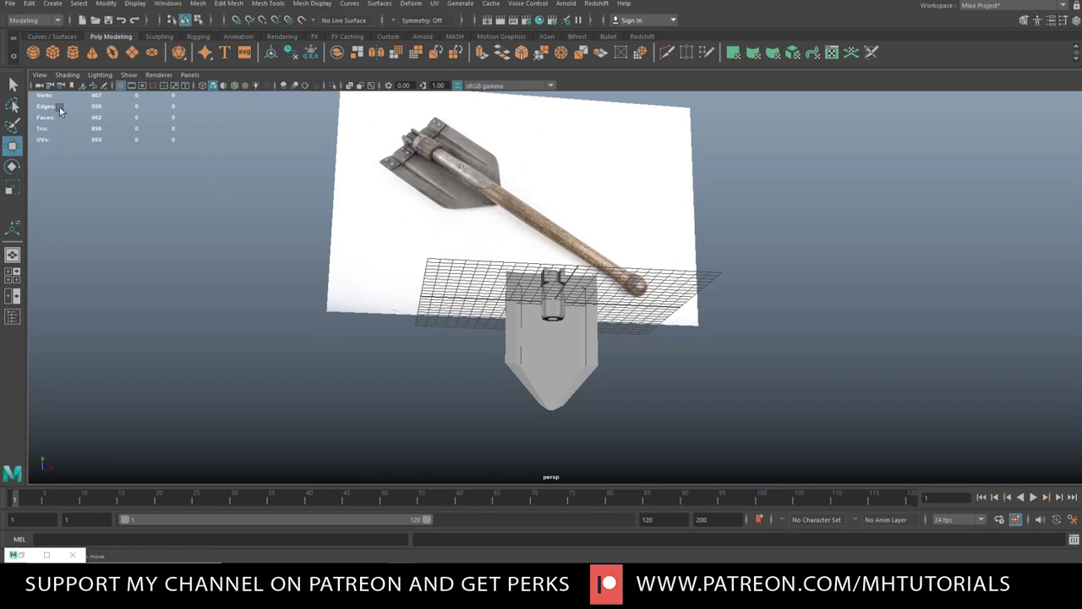
click(73, 53)
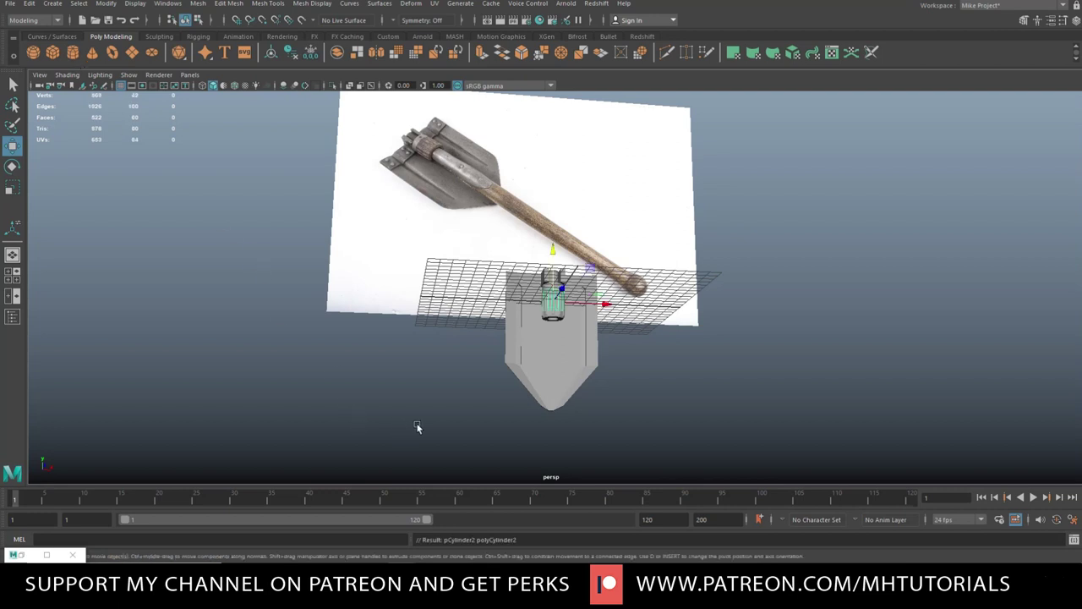
drag(555, 248, 554, 272)
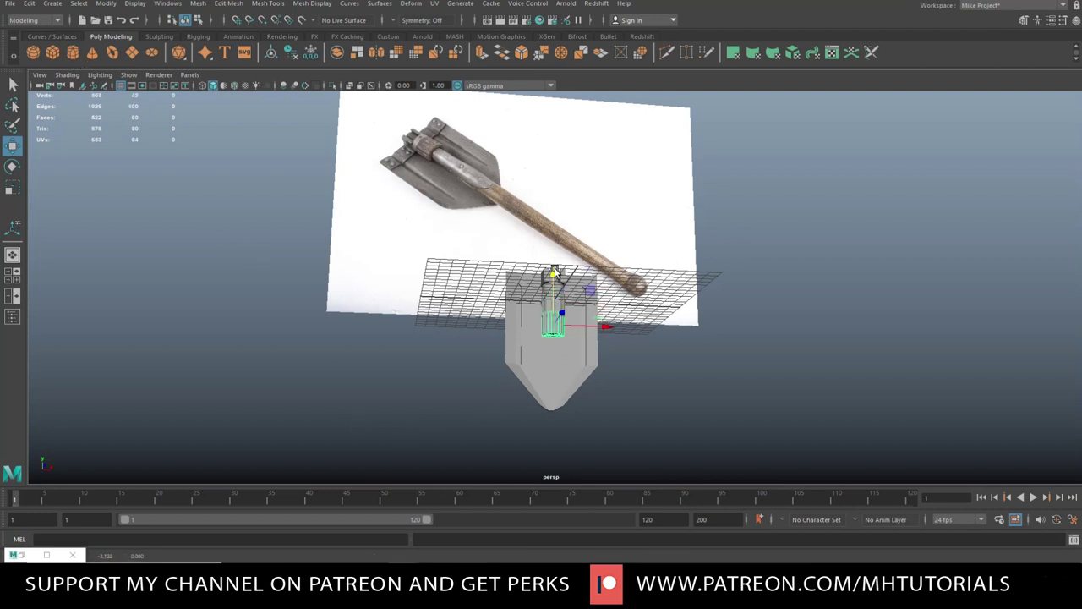
Scale the new cylinder down uniformly in the top view to match the socket's narrower inner cylinder.
click(12, 275)
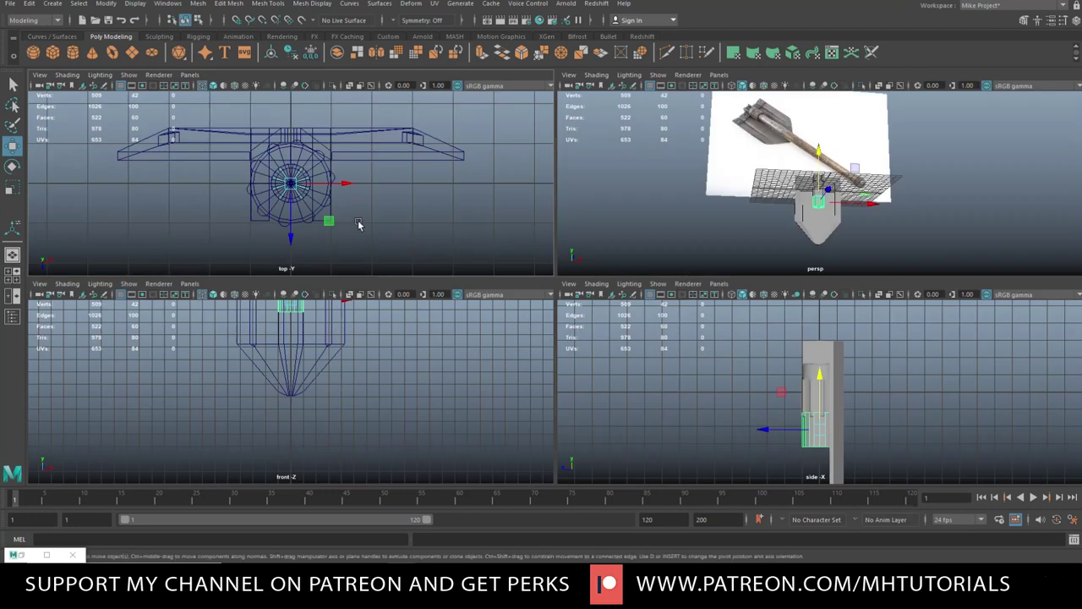
key(space)
key(r)
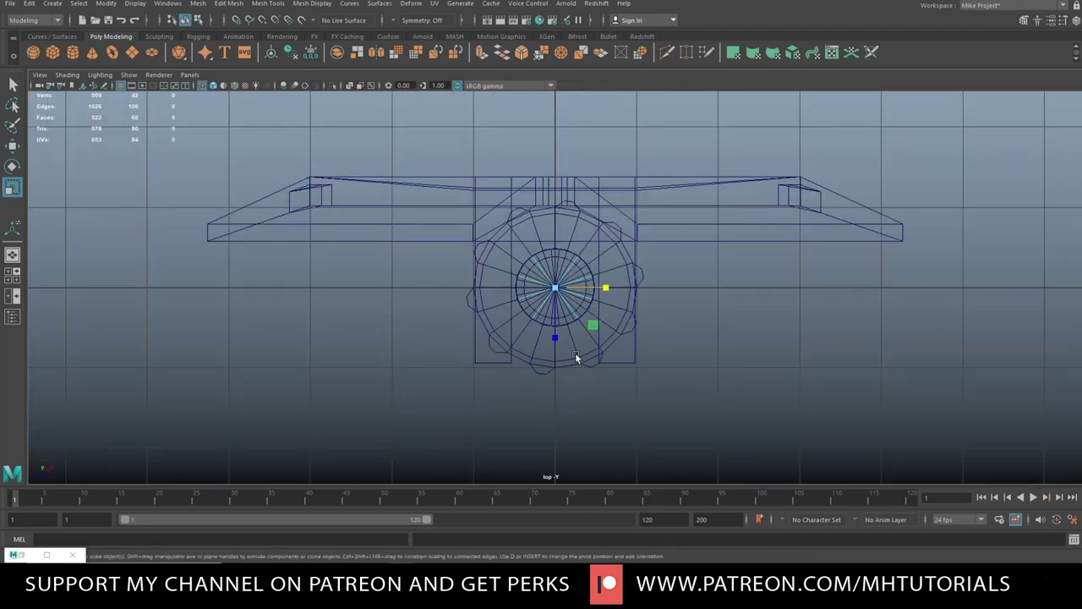
drag(556, 288, 485, 306)
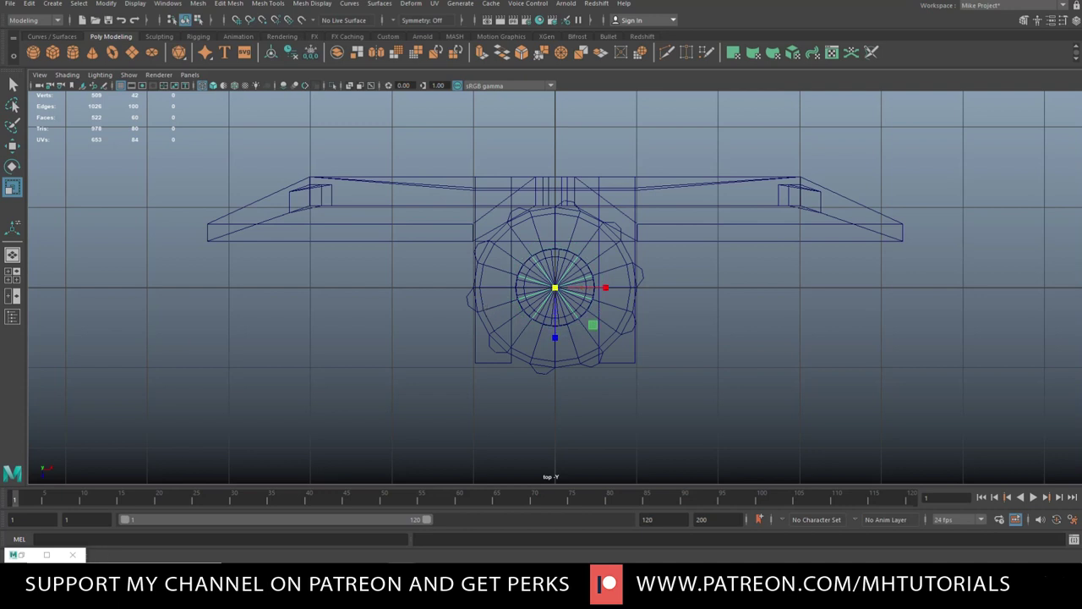
click(11, 279)
key(space)
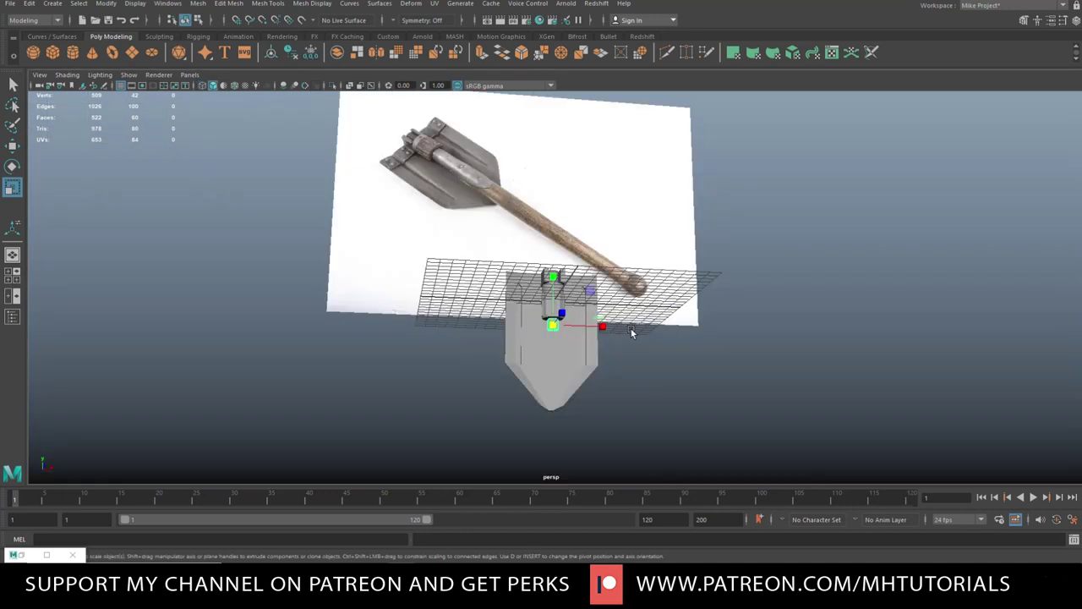
Raise the scaled cylinder along Y so its upper end sits inside the socket.
key(f)
scroll(449, 359, down, 6)
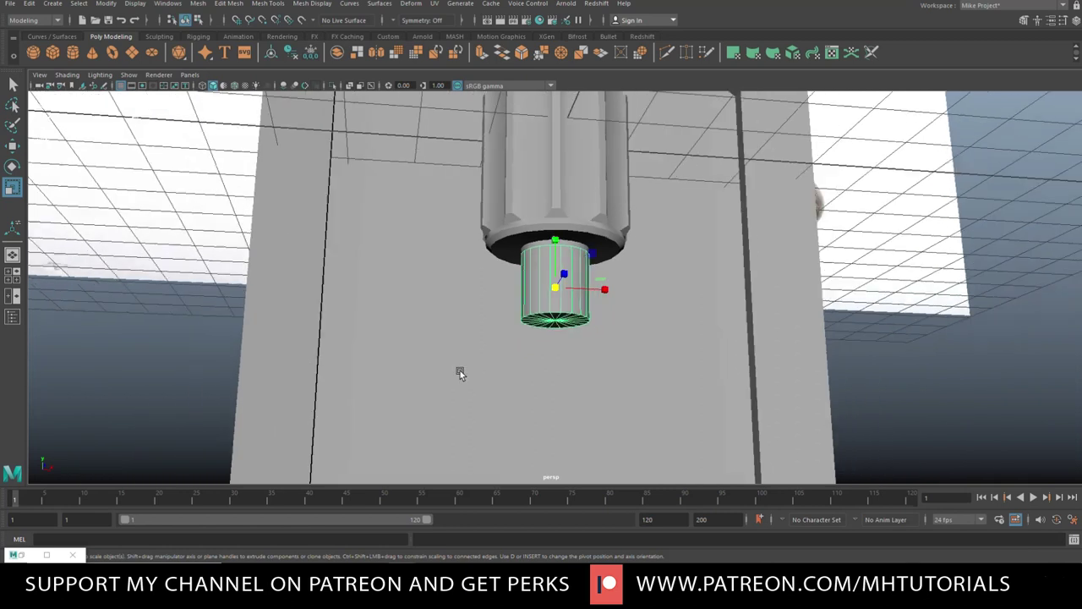
alt+drag(459, 372, 647, 383)
alt+middle_drag(644, 380, 653, 410)
scroll(639, 411, up, 2)
key(w)
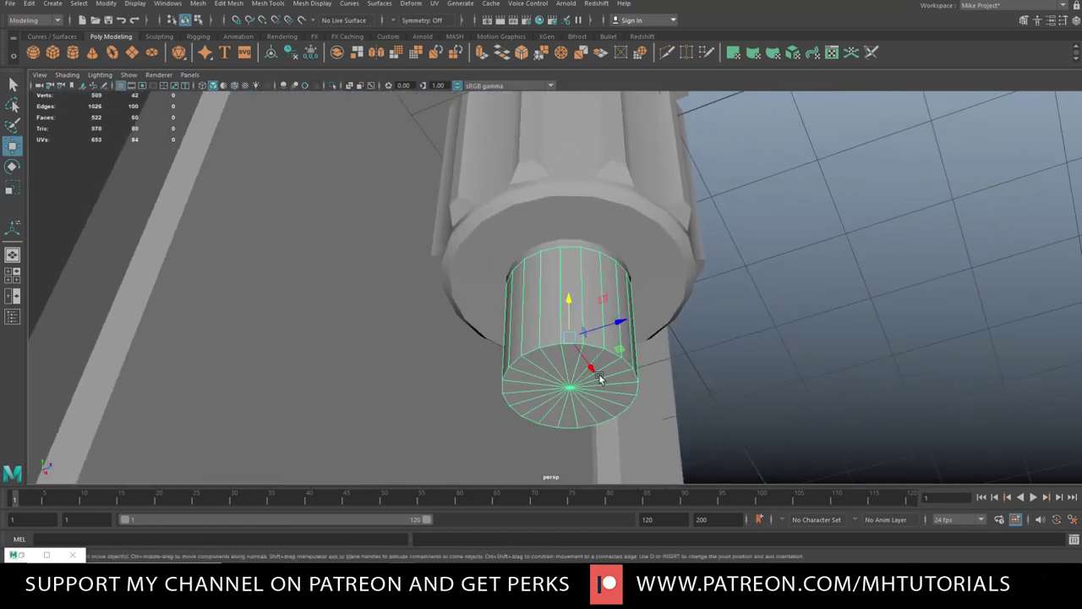
drag(573, 309, 588, 267)
scroll(580, 296, down, 3)
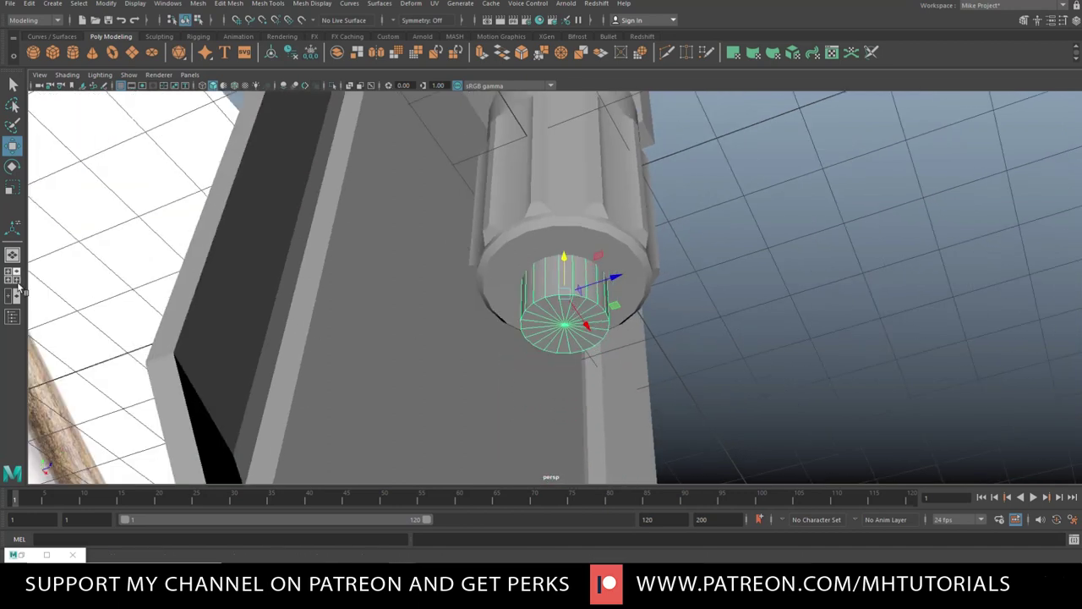
Move the cylinder's bottom vertices far down along Y in the front view to stretch it into a long handle shaft.
key(space)
key(space)
scroll(414, 366, down, 3)
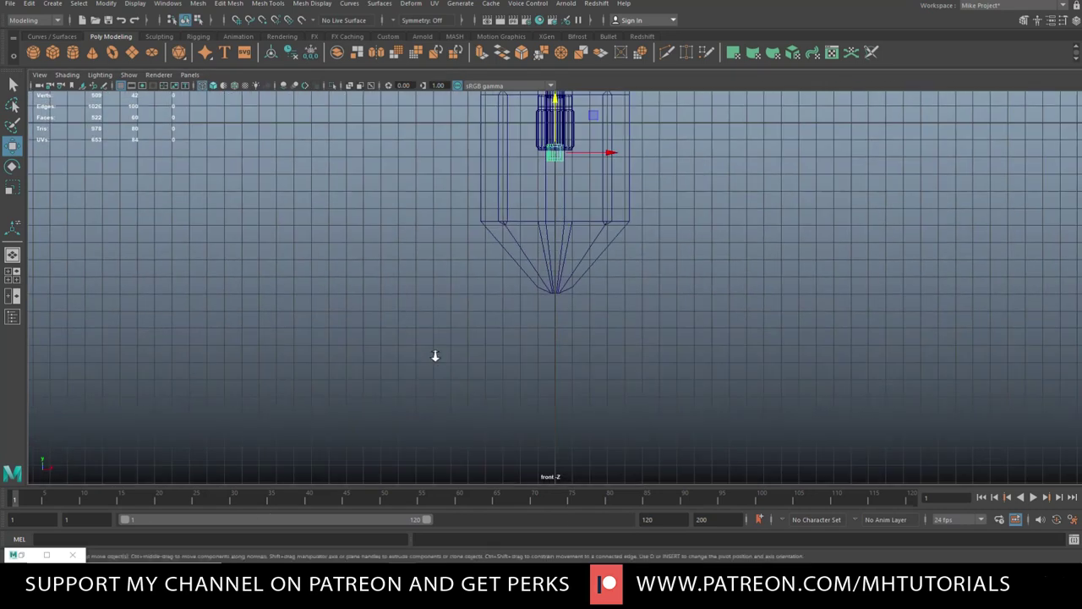
scroll(487, 391, down, 3)
scroll(487, 404, up, 2)
scroll(488, 408, up, 3)
right_drag(768, 165, 728, 164)
drag(526, 158, 606, 210)
shift+drag(554, 121, 645, 379)
scroll(647, 379, down, 2)
scroll(648, 380, down, 4)
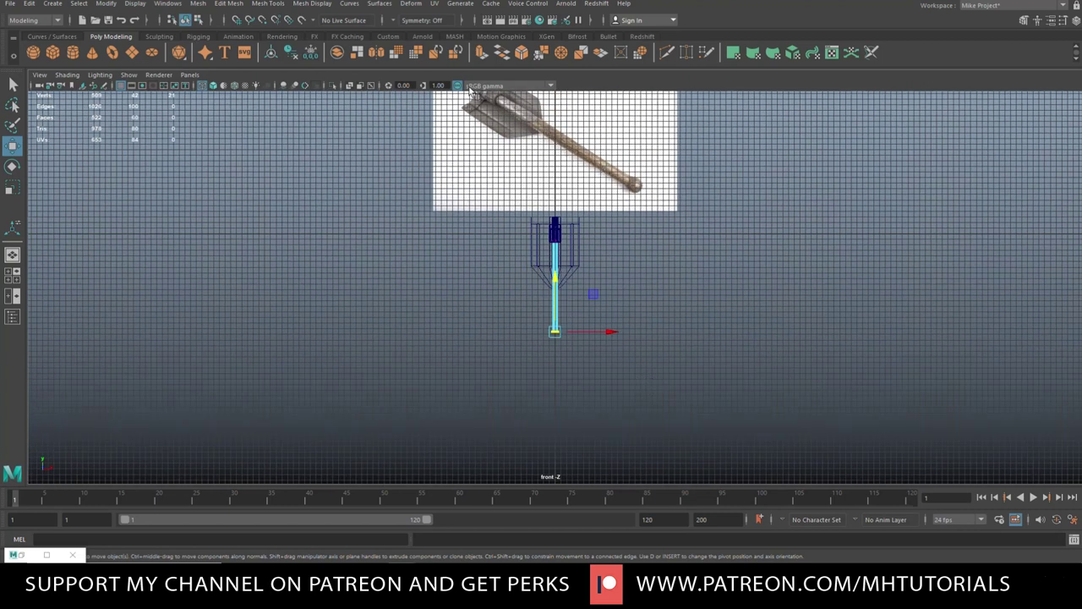
drag(557, 277, 557, 285)
middle_drag(558, 287, 562, 325)
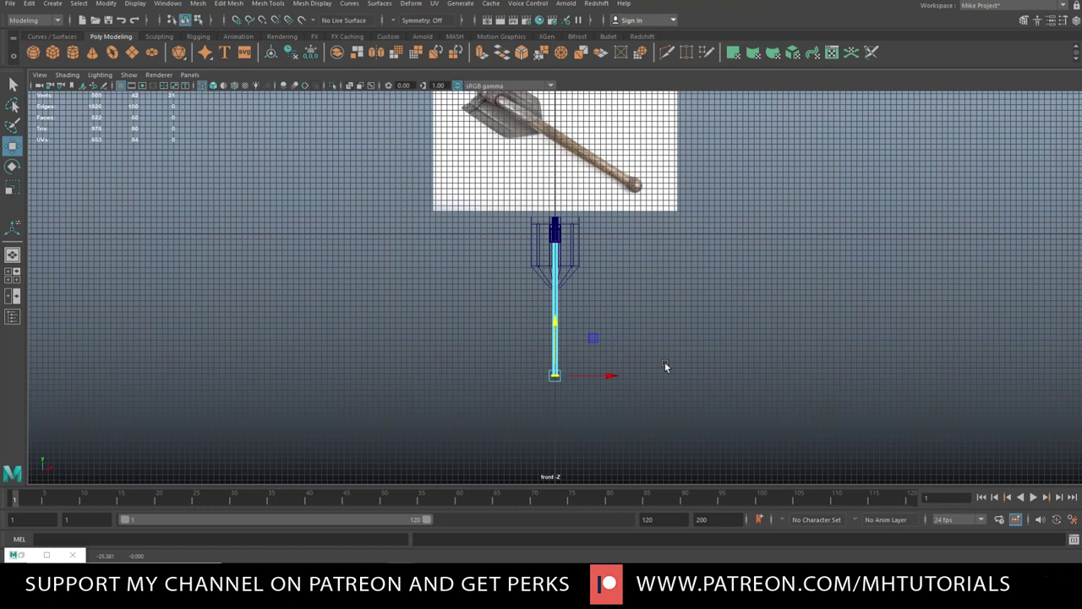
scroll(664, 382, up, 6)
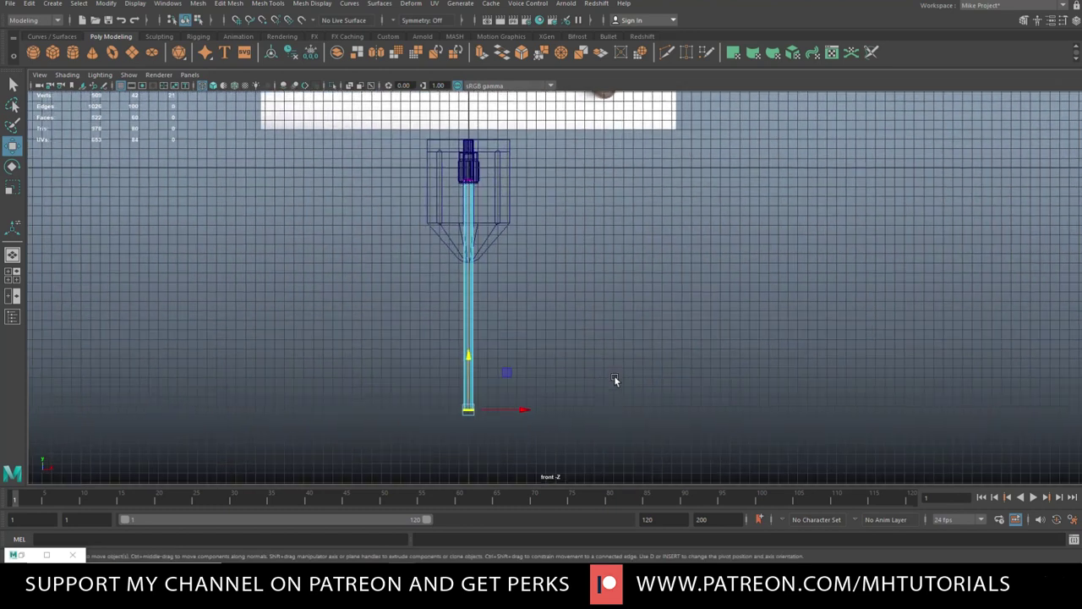
scroll(594, 388, up, 2)
alt+middle_drag(572, 376, 595, 360)
scroll(595, 361, up, 1)
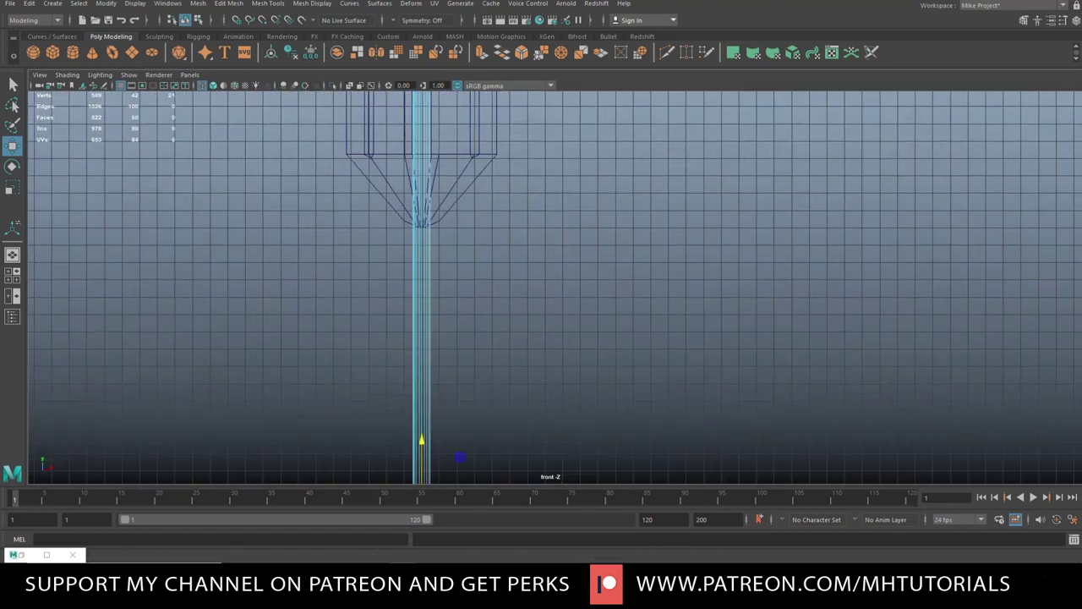
Insert seven evenly spaced edge loops along the handle shaft, using multiple edge loops with the number set to 1.
click(12, 279)
key(space)
key(f)
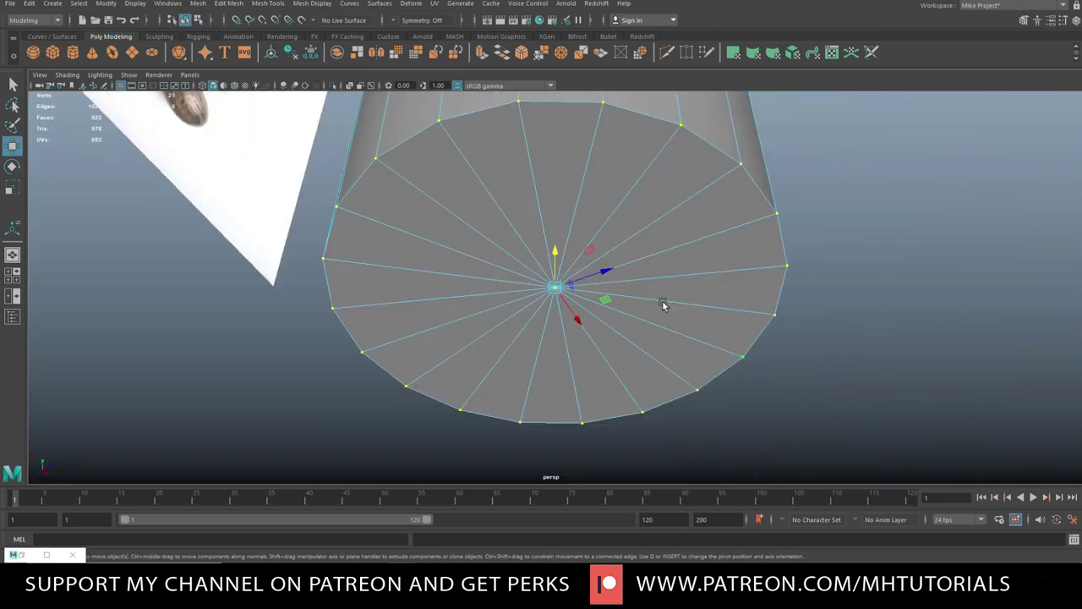
scroll(717, 310, down, 10)
alt+middle_drag(705, 248, 721, 347)
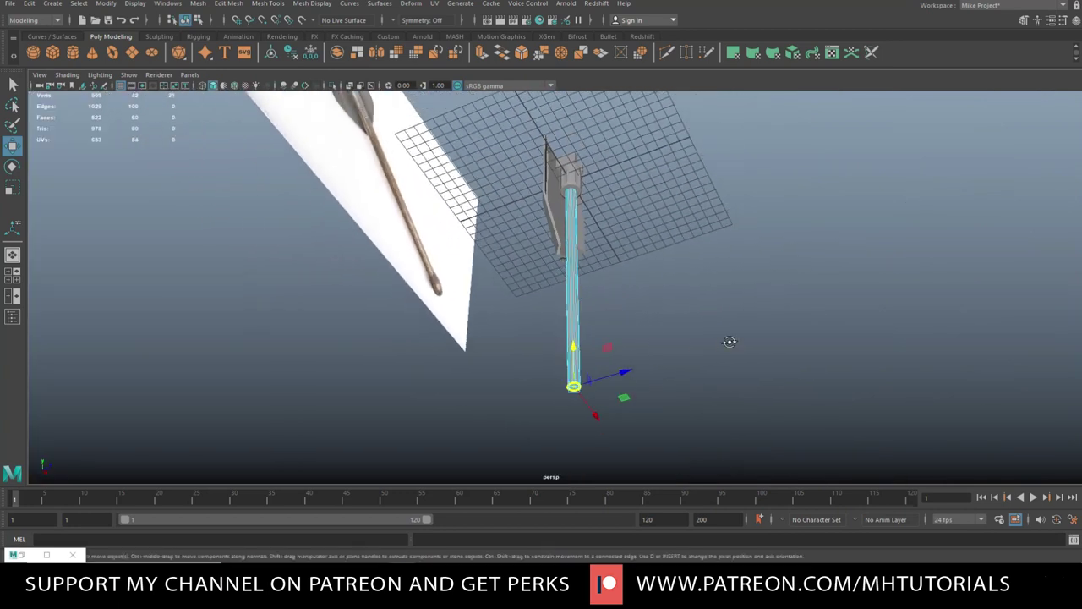
alt+drag(722, 346, 682, 376)
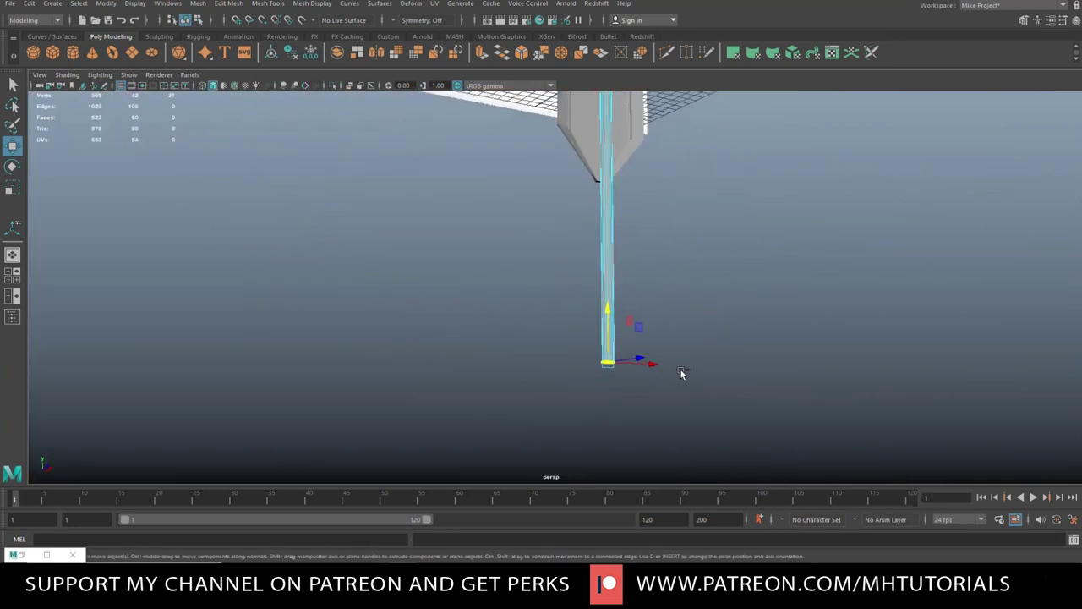
key(g)
click(834, 176)
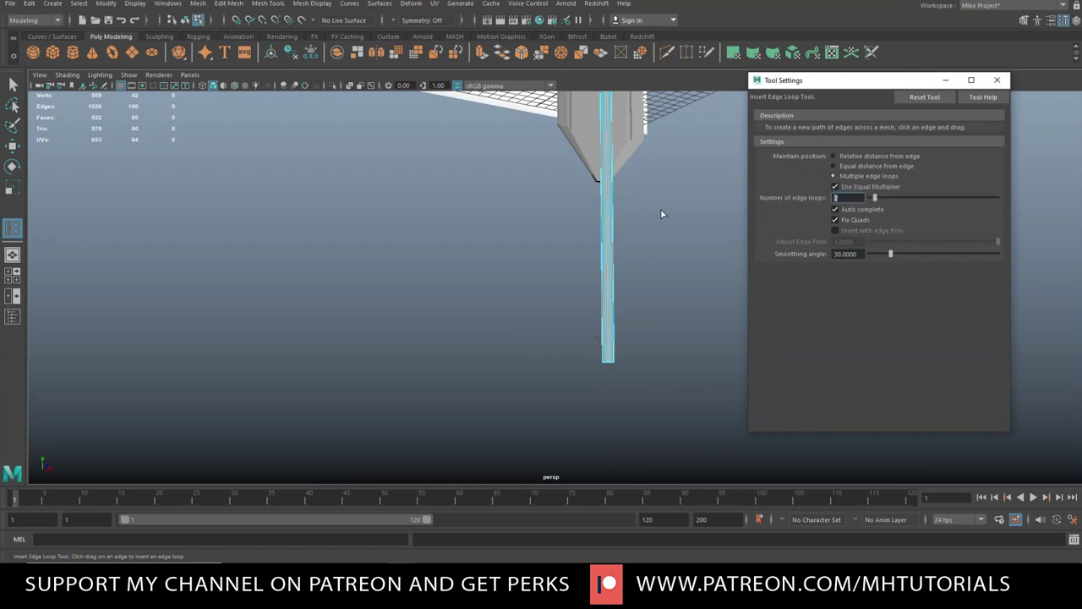
click(608, 273)
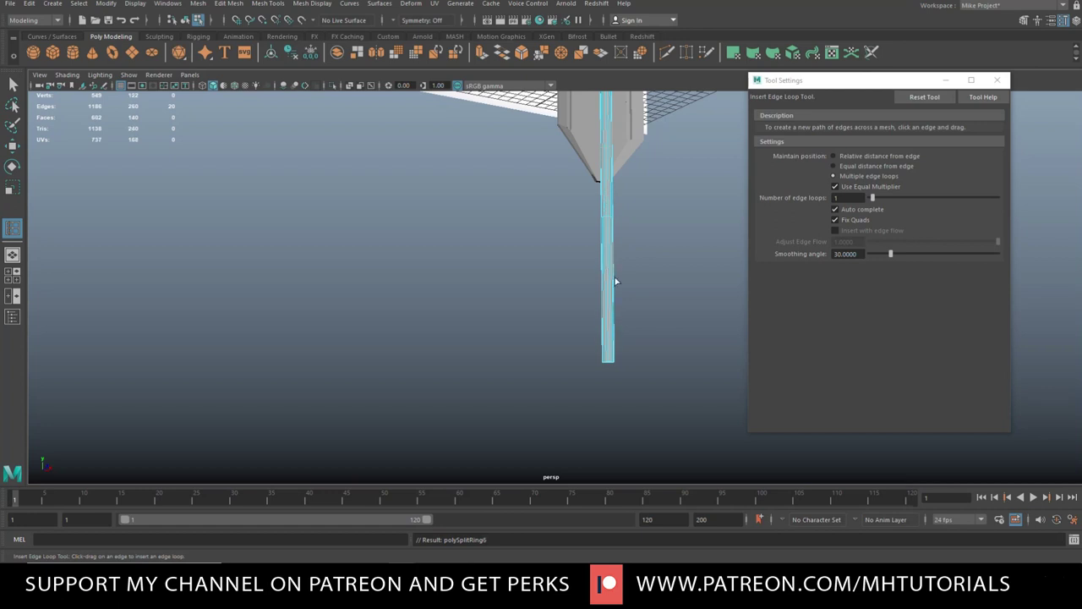
click(609, 251)
click(997, 79)
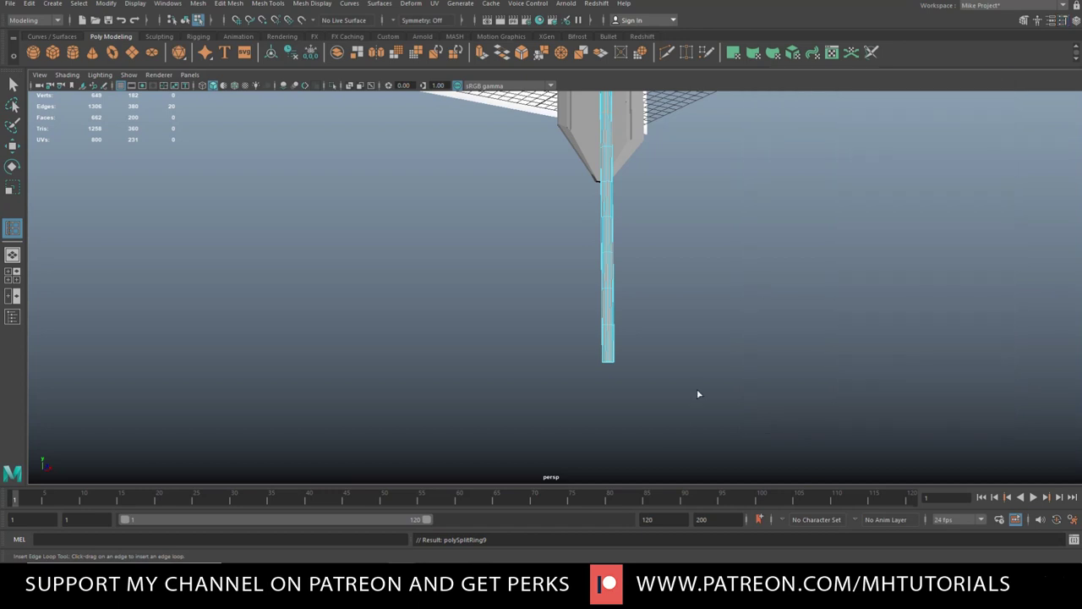
Switch the handle to face selection at its lower end.
alt+right_drag(664, 422, 698, 432)
alt+middle_drag(698, 432, 635, 382)
alt+right_drag(635, 386, 660, 403)
alt+drag(660, 402, 580, 276)
right_drag(590, 267, 568, 296)
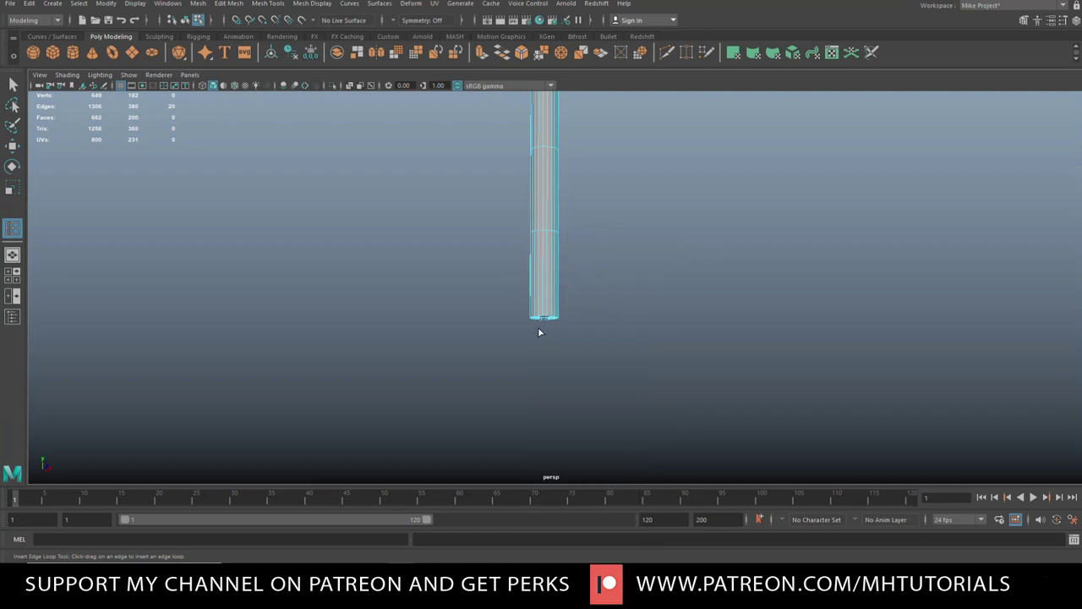